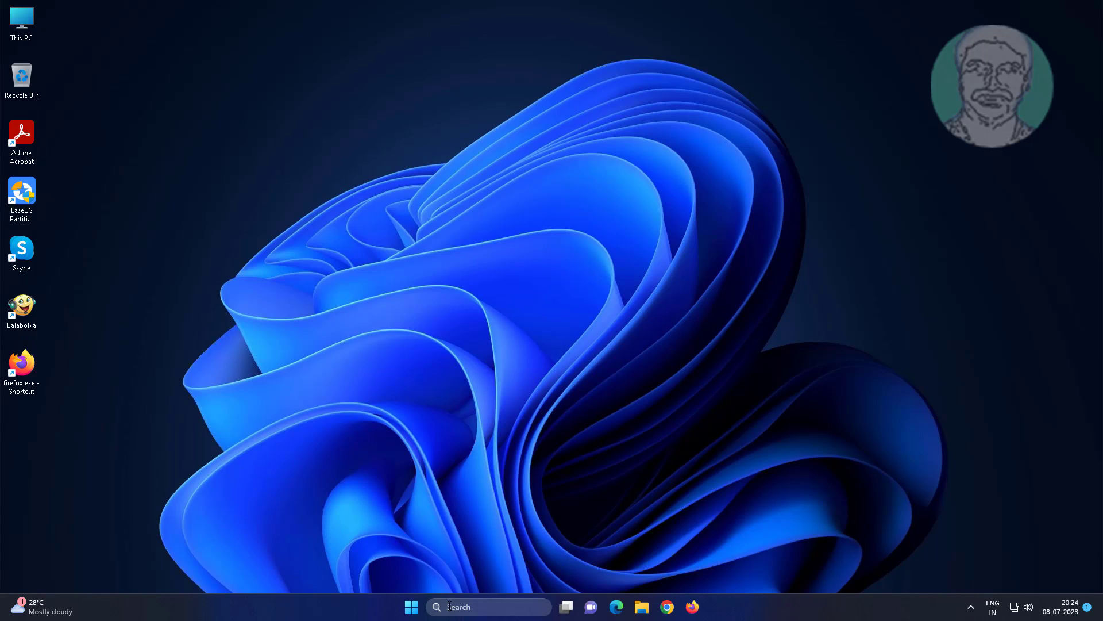
# - Search for cmd and launch Command Prompt as administrator
pyautogui.click(459, 606)
pyautogui.write('c')
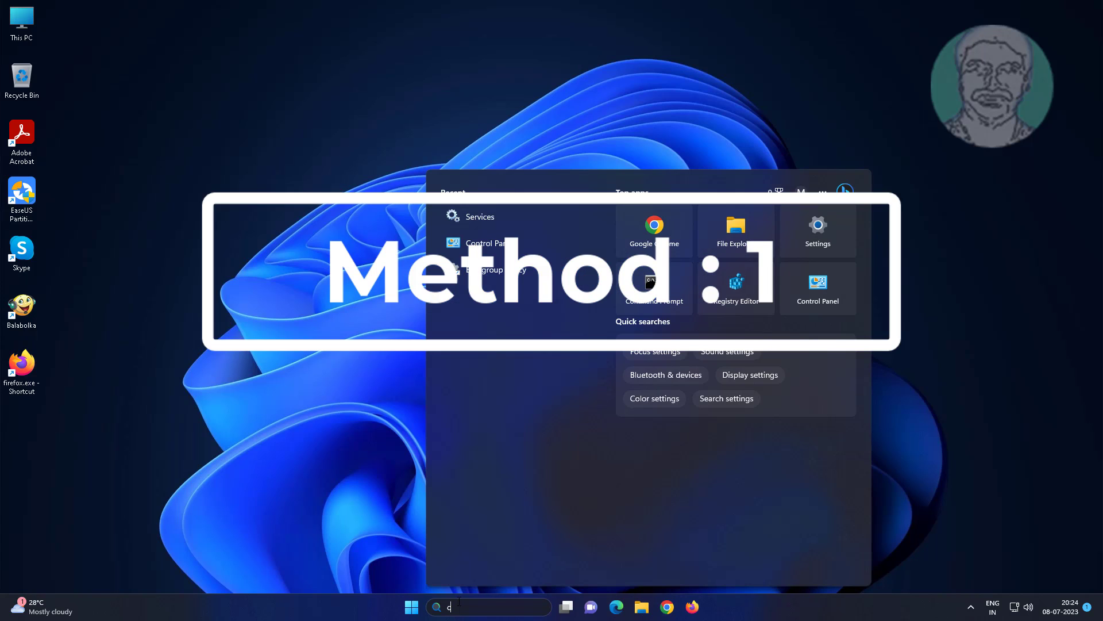
pyautogui.write('md')
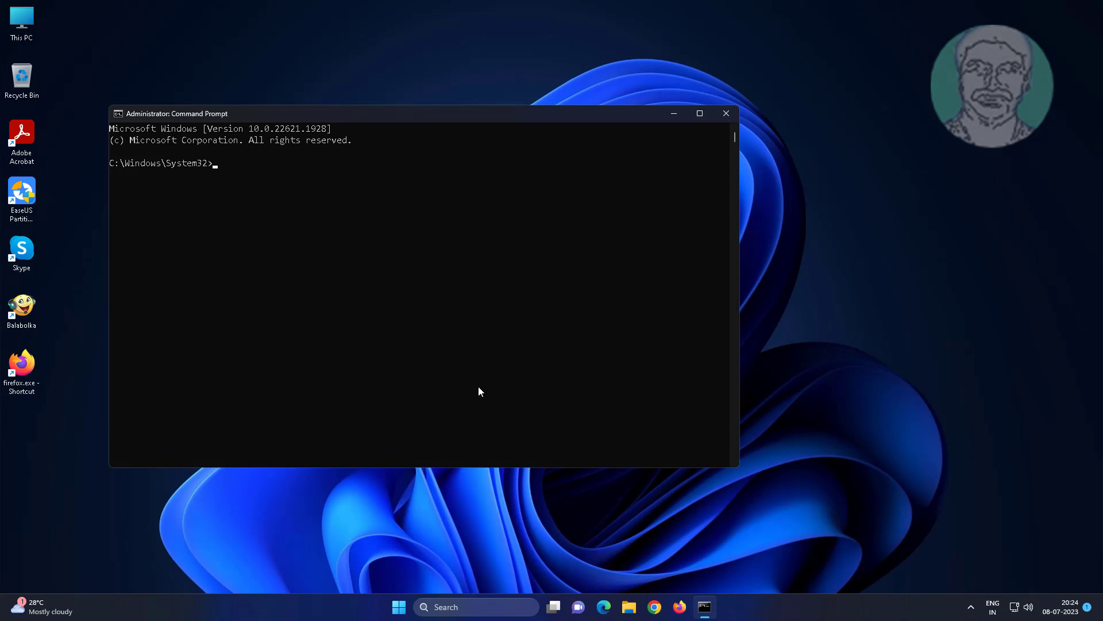
pyautogui.write('for %i in (%windir%\\system32*.dll) do regvr32.exe / s%i')
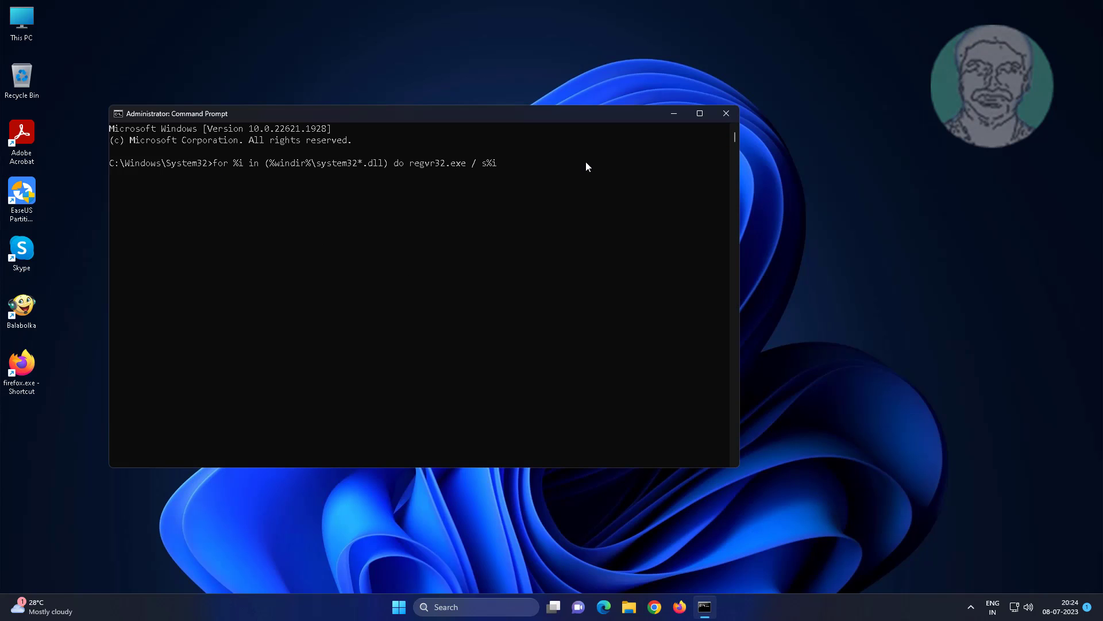
# - Re-register every system32 .dll and .ocx file with regsvr32 loops, then exit Command Prompt
pyautogui.press('Return')
pyautogui.write('for %i in (%windir%\\system32*.ocx) do regsvr32.exe / s%i')
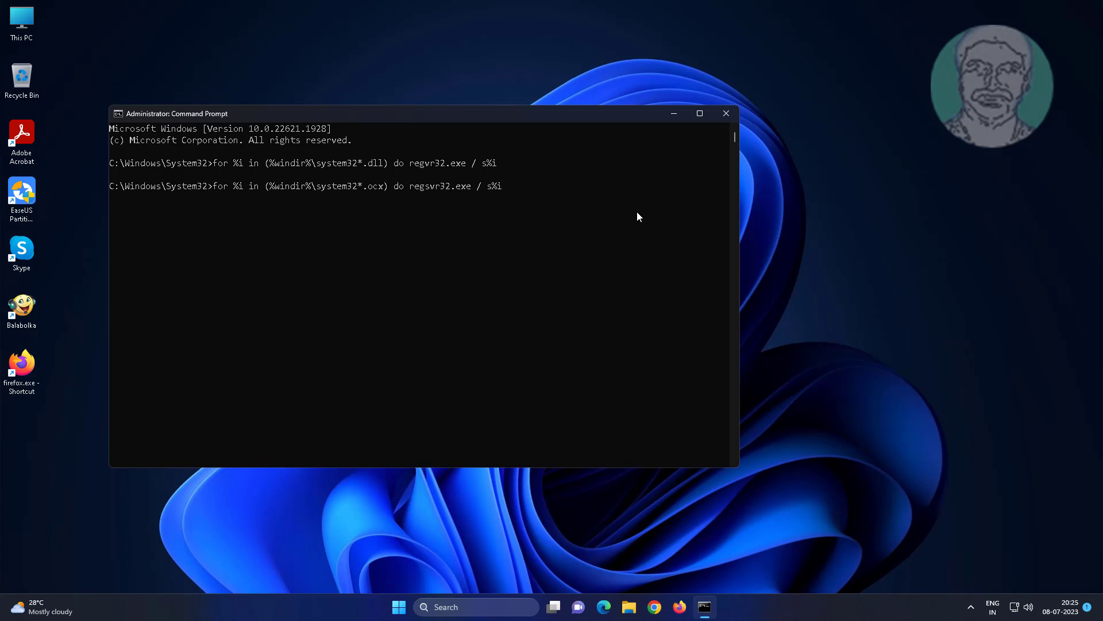
pyautogui.press('Return')
pyautogui.write('exit')
pyautogui.press('Return')
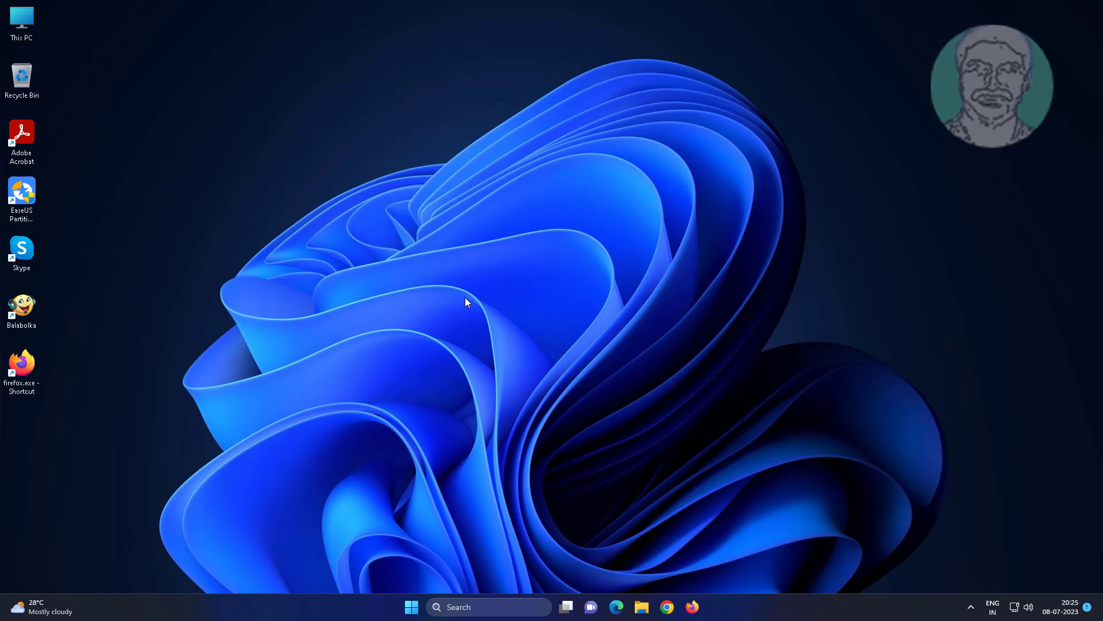
# - Run intl.cpl from the Start right-click Run dialog to open Region settings
pyautogui.rightClick(414, 607)
pyautogui.click(401, 536)
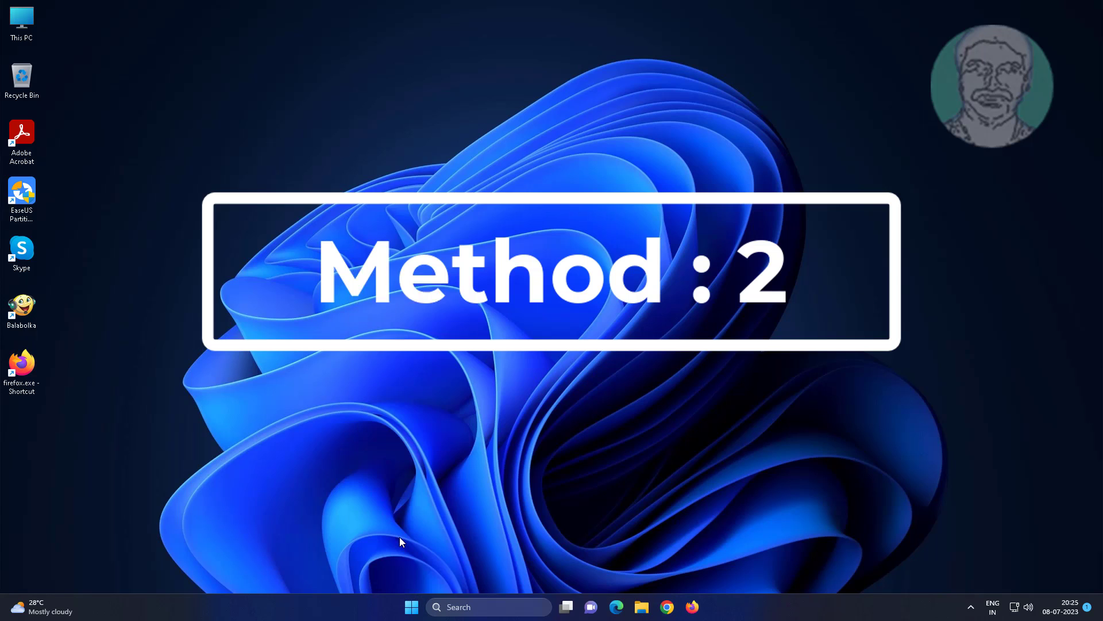
pyautogui.write('in')
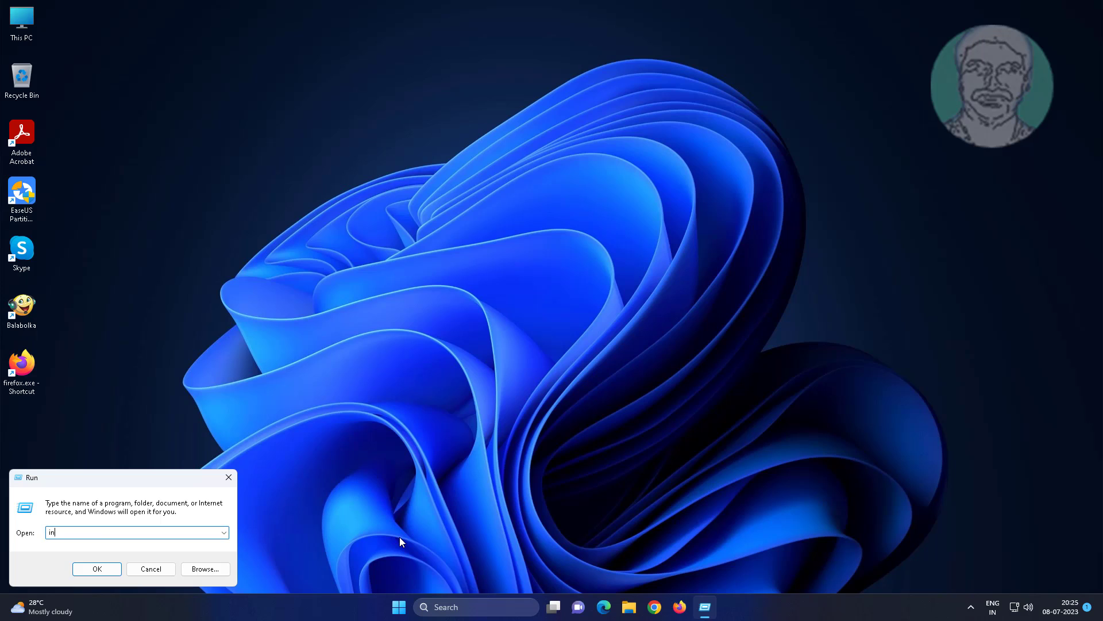
pyautogui.write('tl.cpl')
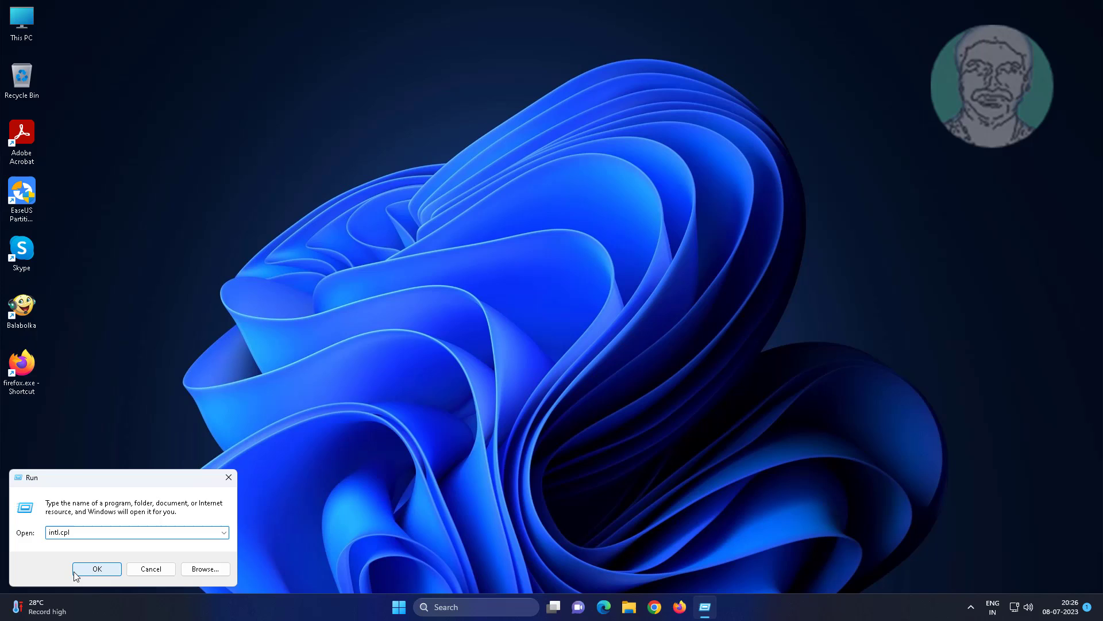
pyautogui.click(103, 570)
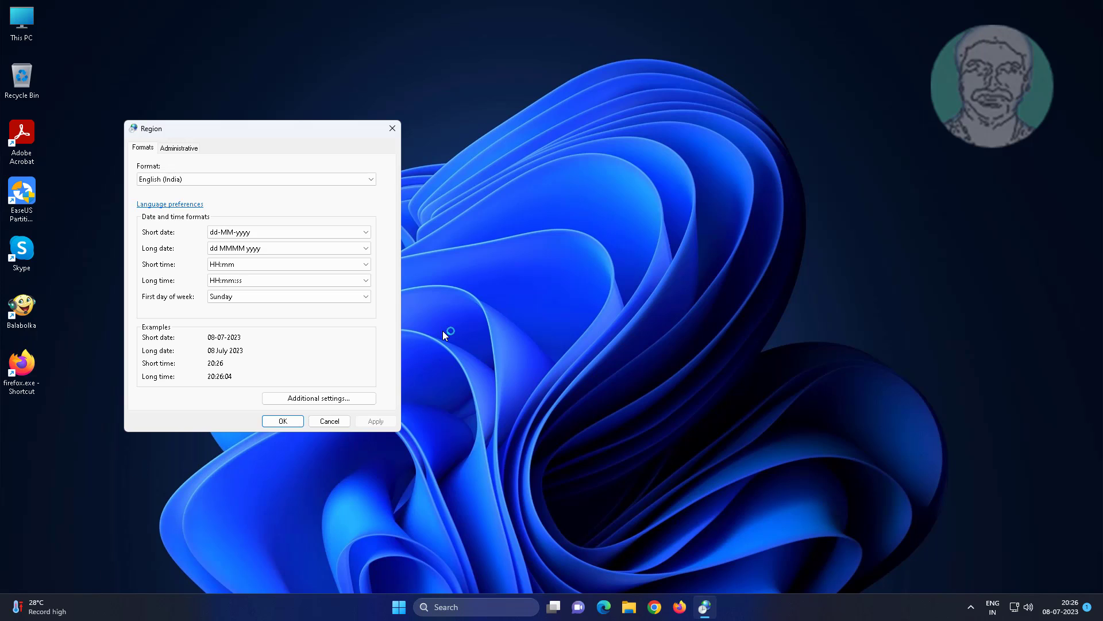
# - Keep English (United States) as the non-Unicode system locale and close Region
pyautogui.click(176, 152)
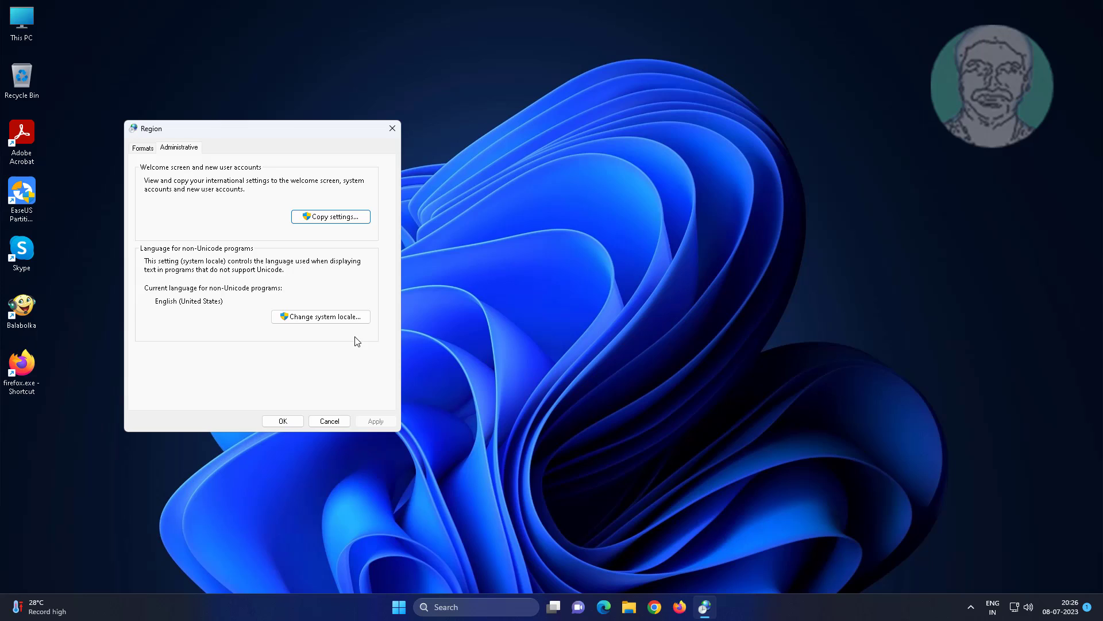
pyautogui.click(319, 322)
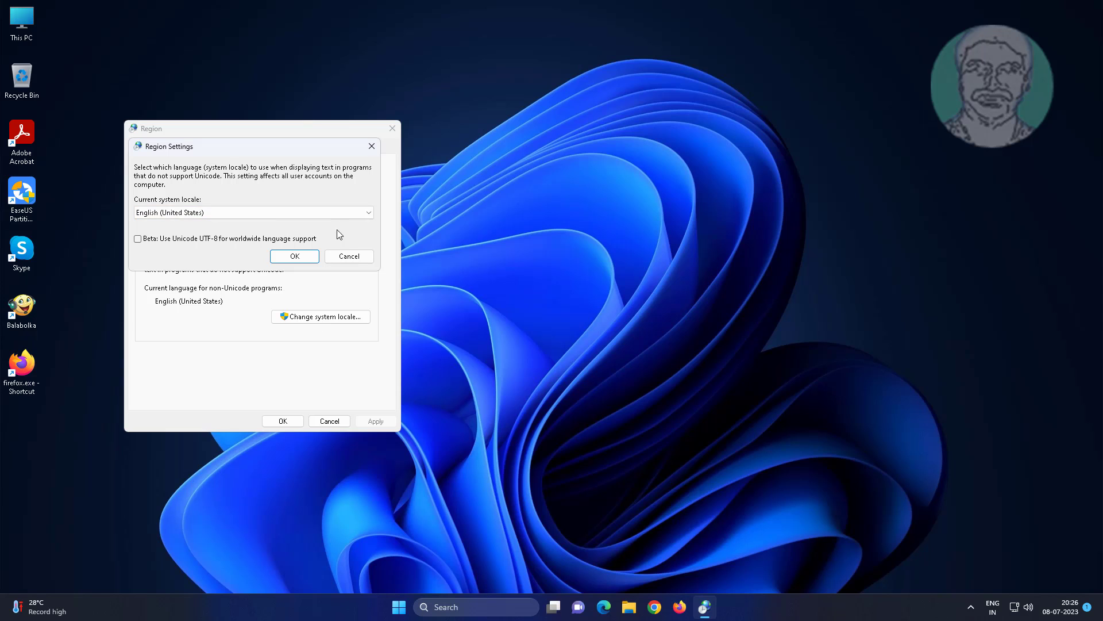
pyautogui.click(333, 214)
pyautogui.scroll(5, 252, 419)
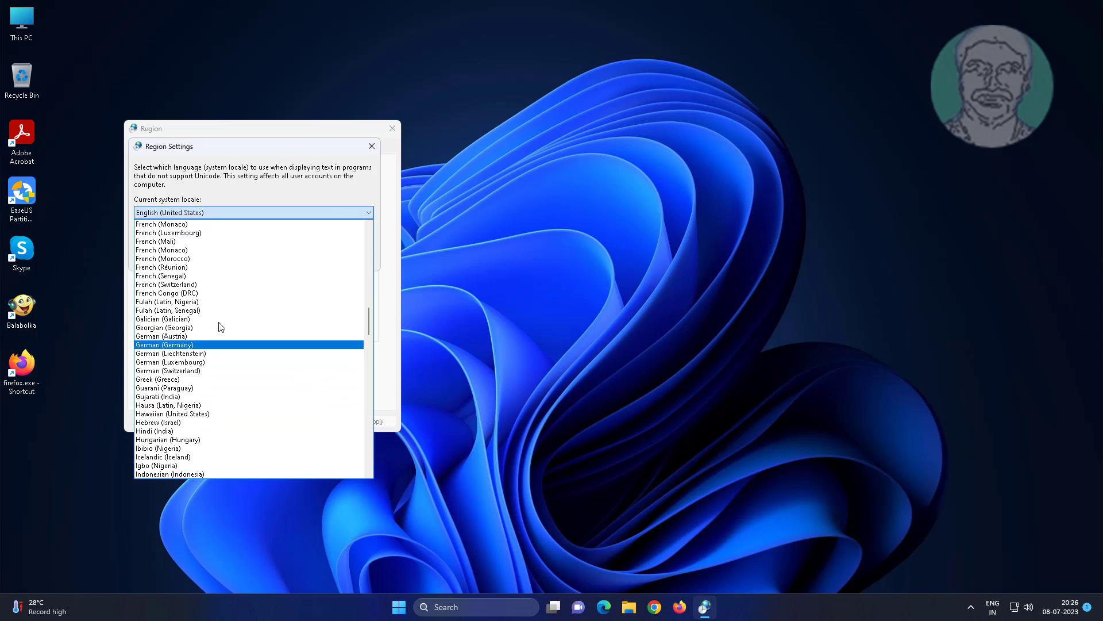
pyautogui.scroll(10, 216, 315)
pyautogui.scroll(10, 256, 333)
pyautogui.scroll(5, 362, 286)
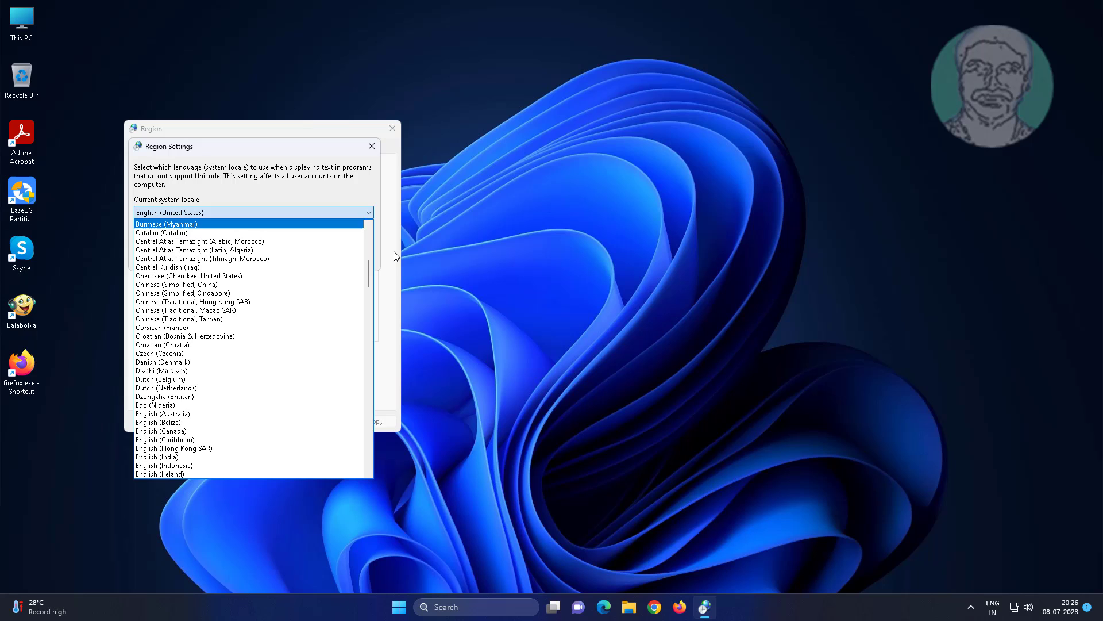
pyautogui.click(300, 190)
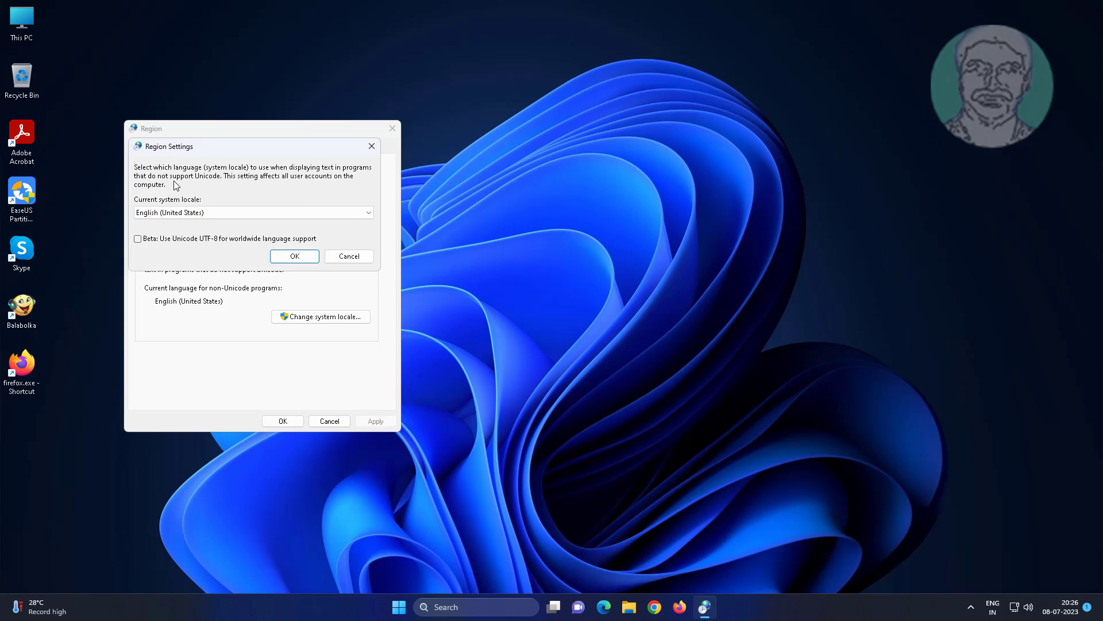
pyautogui.click(294, 256)
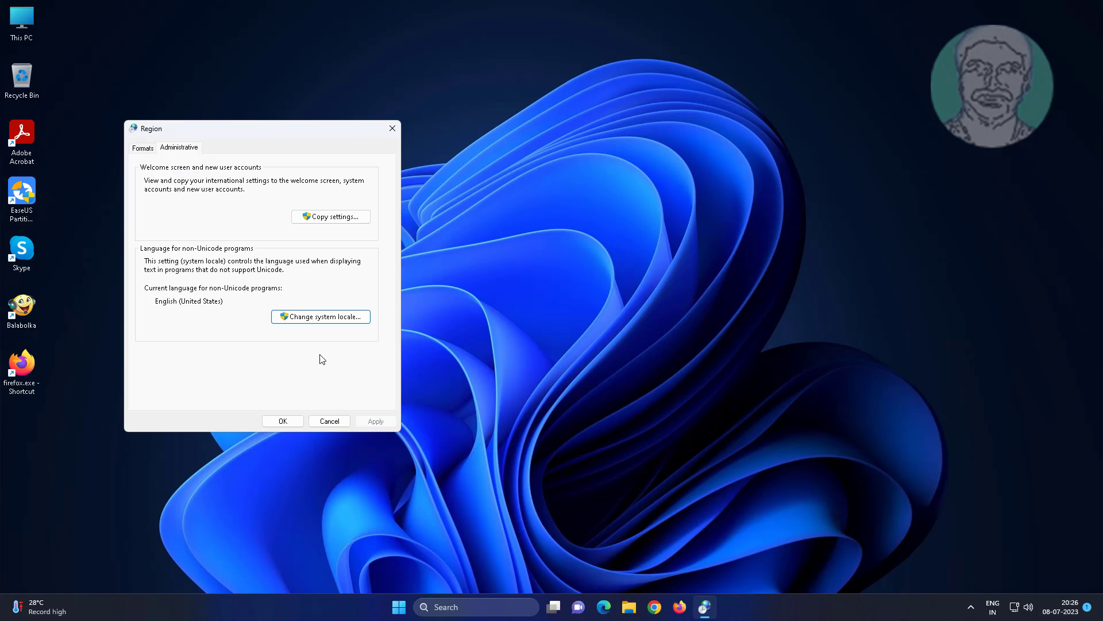
pyautogui.click(282, 421)
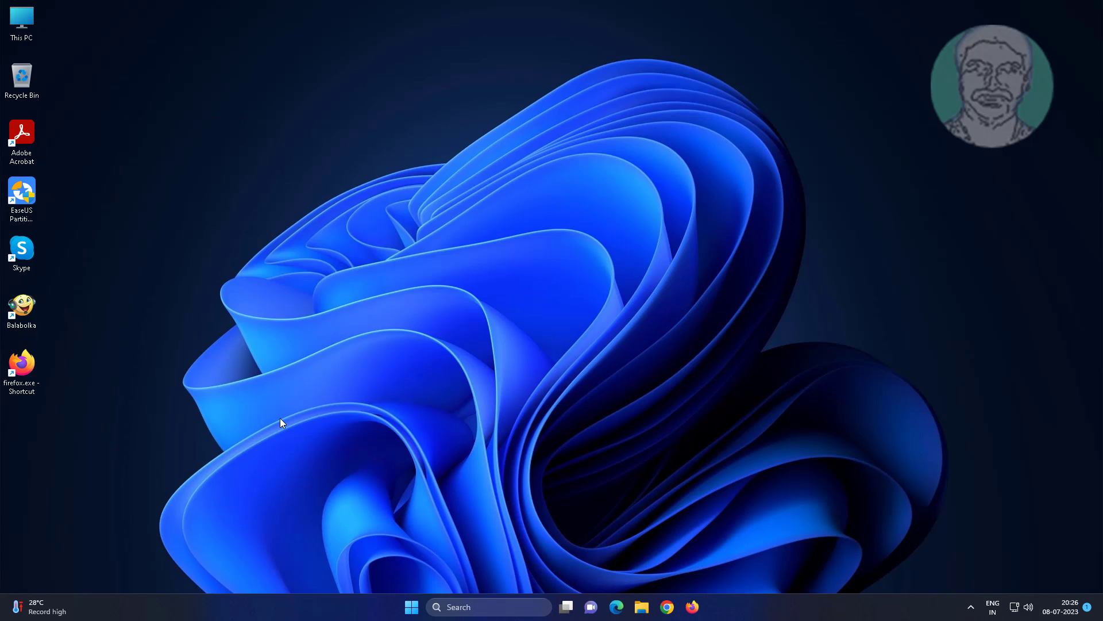
# - Find regedit in Search and launch Registry Editor as administrator
pyautogui.click(455, 608)
pyautogui.write('regedi')
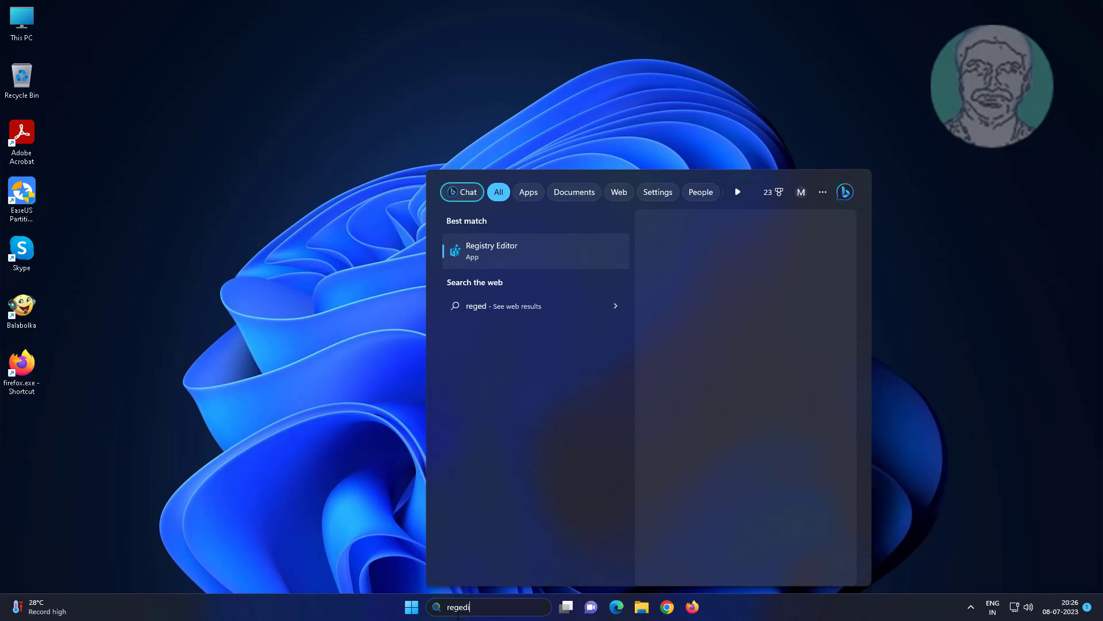
pyautogui.write('t')
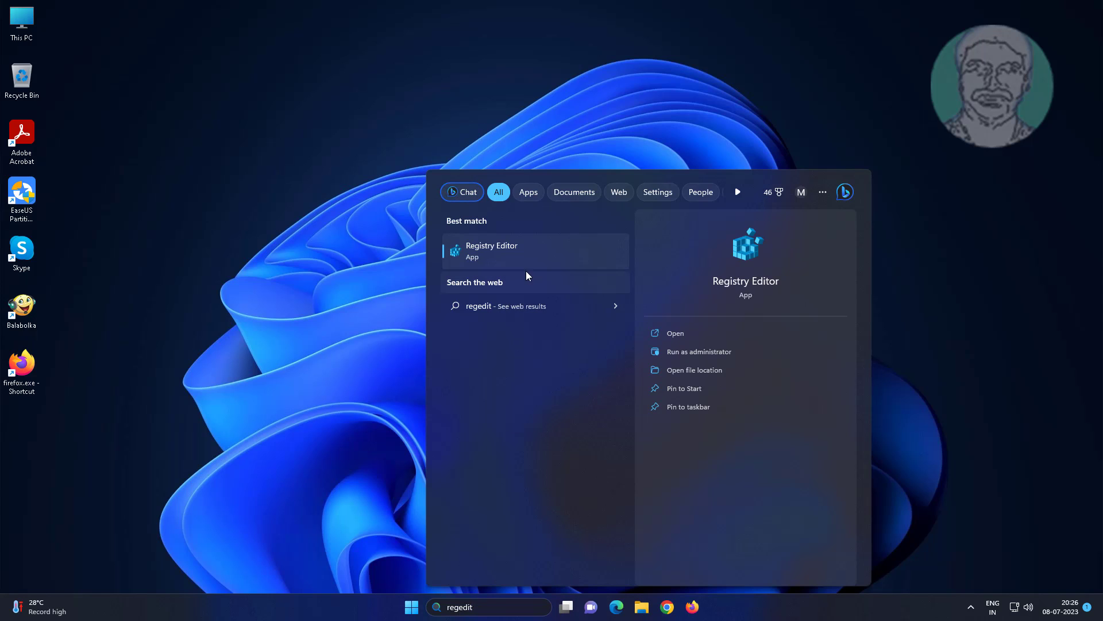
pyautogui.rightClick(502, 246)
pyautogui.click(569, 260)
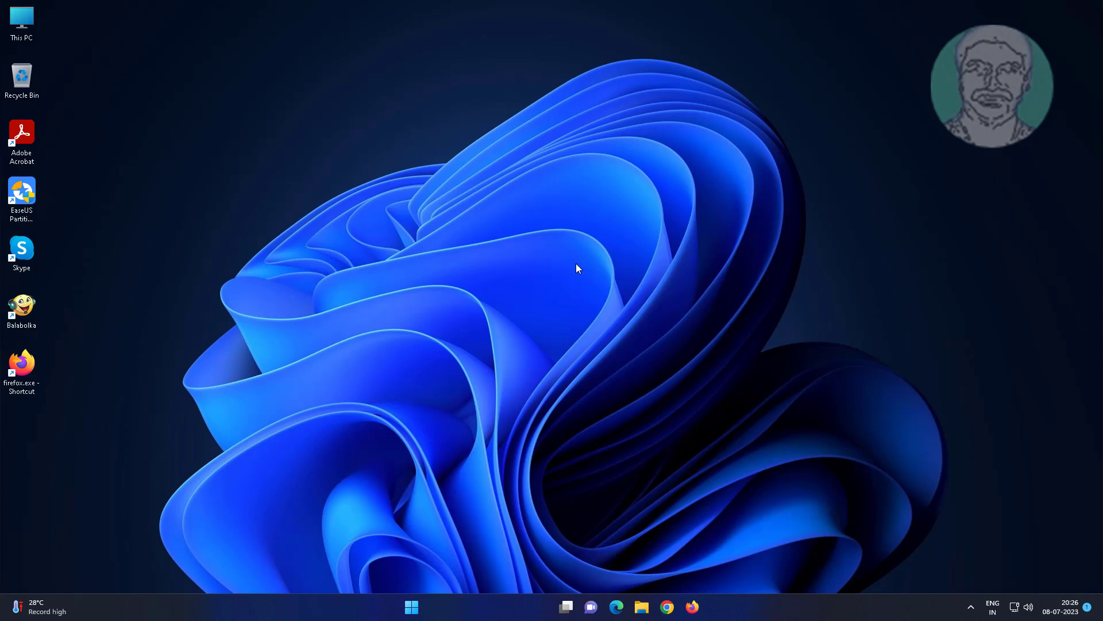
# - Approve the UAC prompt and expand HKEY_LOCAL_MACHINE\SOFTWARE\Microsoft in the registry tree
pyautogui.click(517, 396)
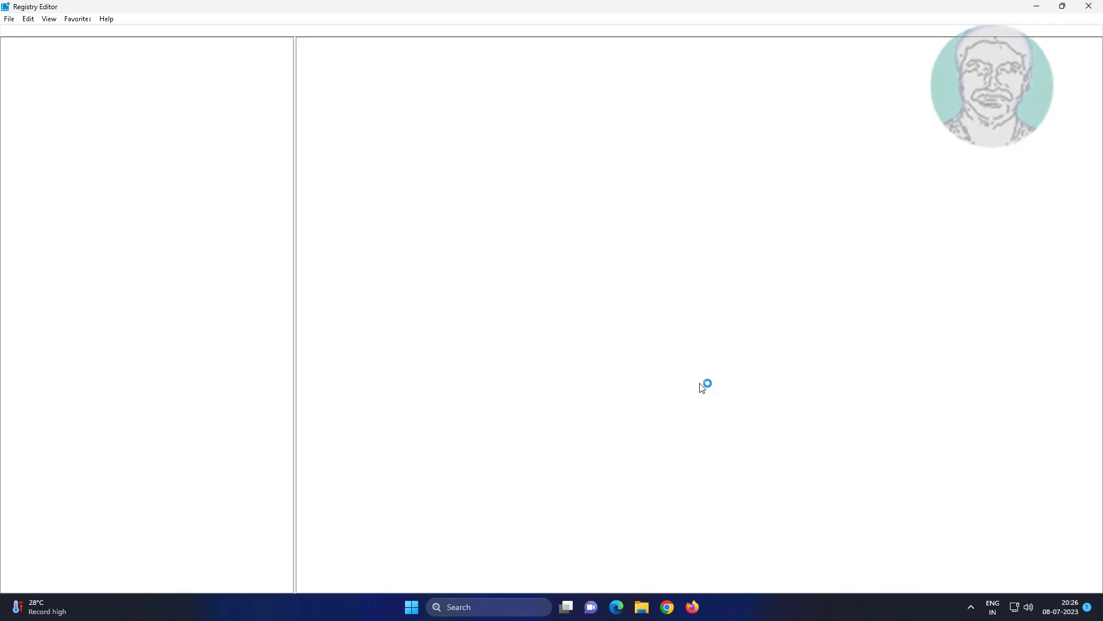
pyautogui.click(16, 75)
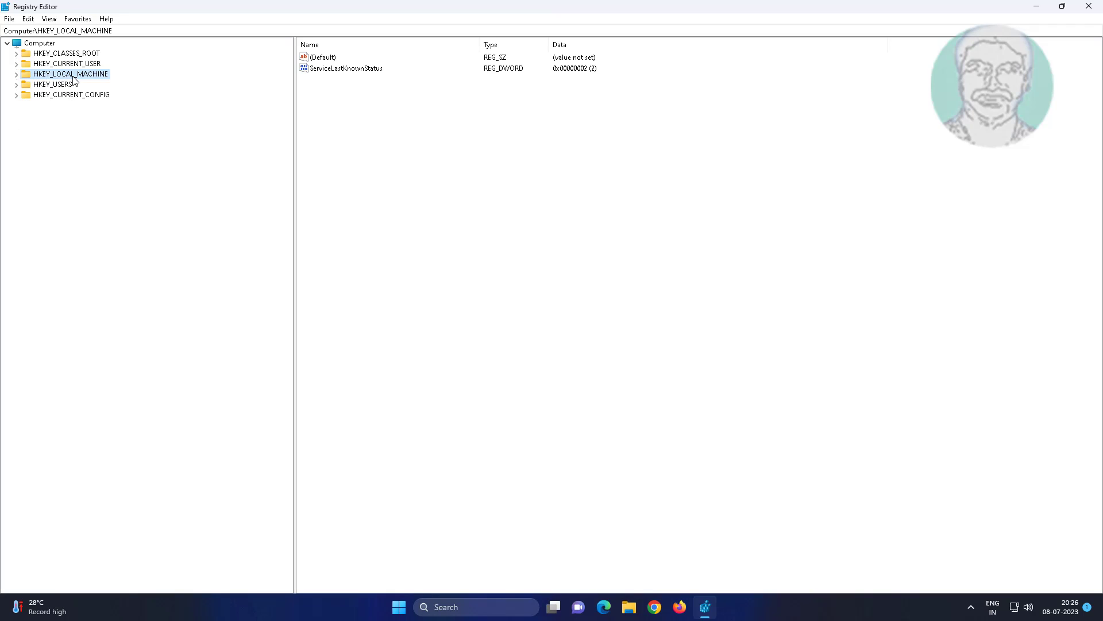
pyautogui.click(16, 74)
pyautogui.click(60, 126)
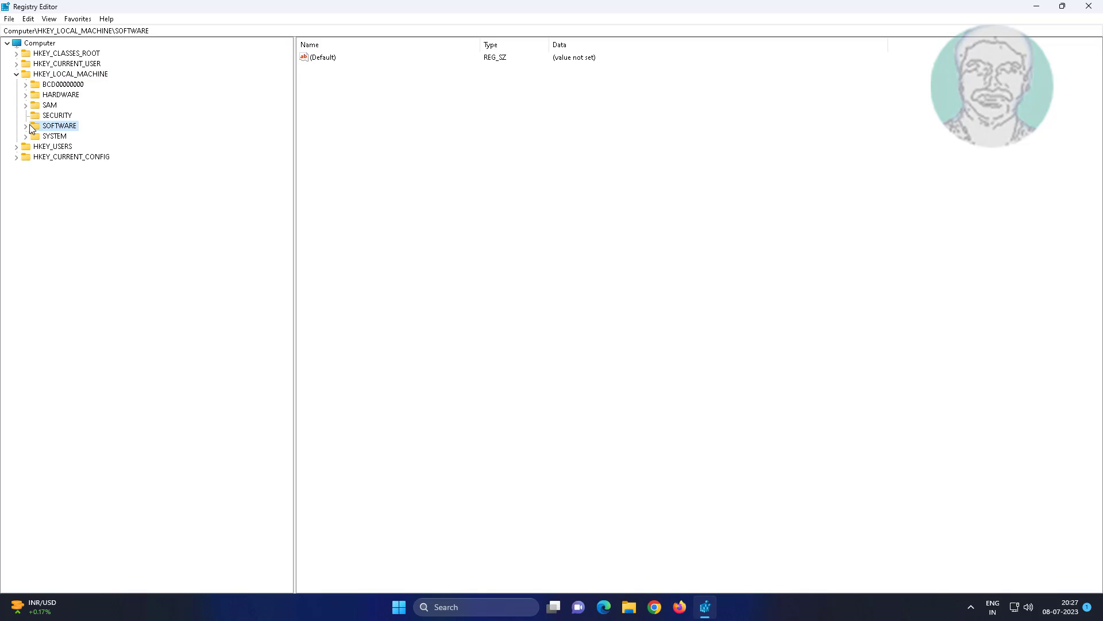
pyautogui.click(26, 126)
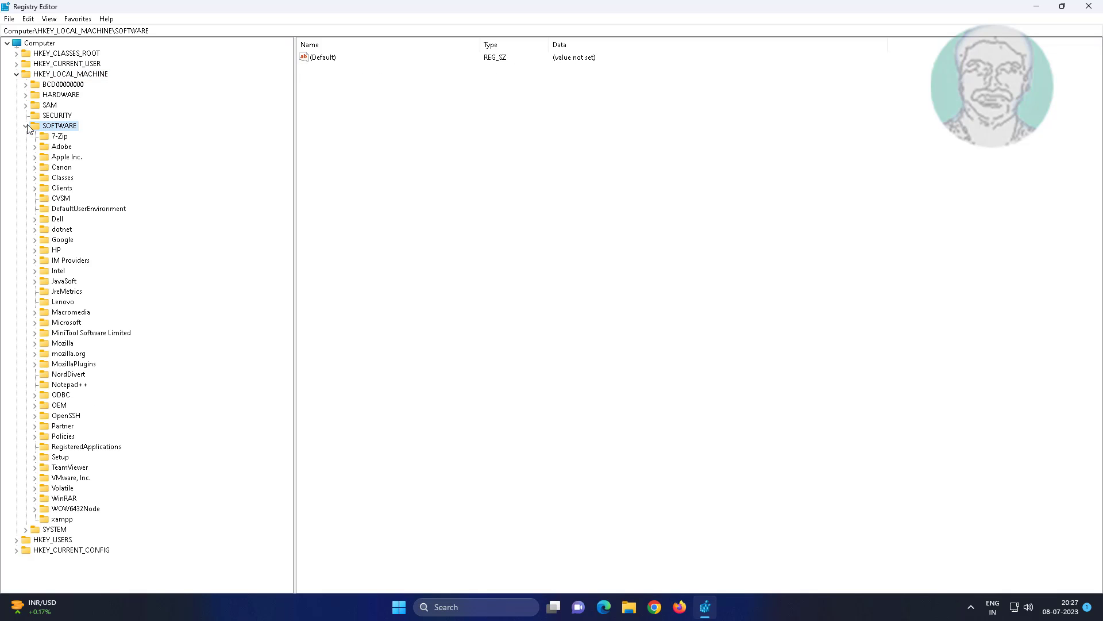
pyautogui.click(76, 323)
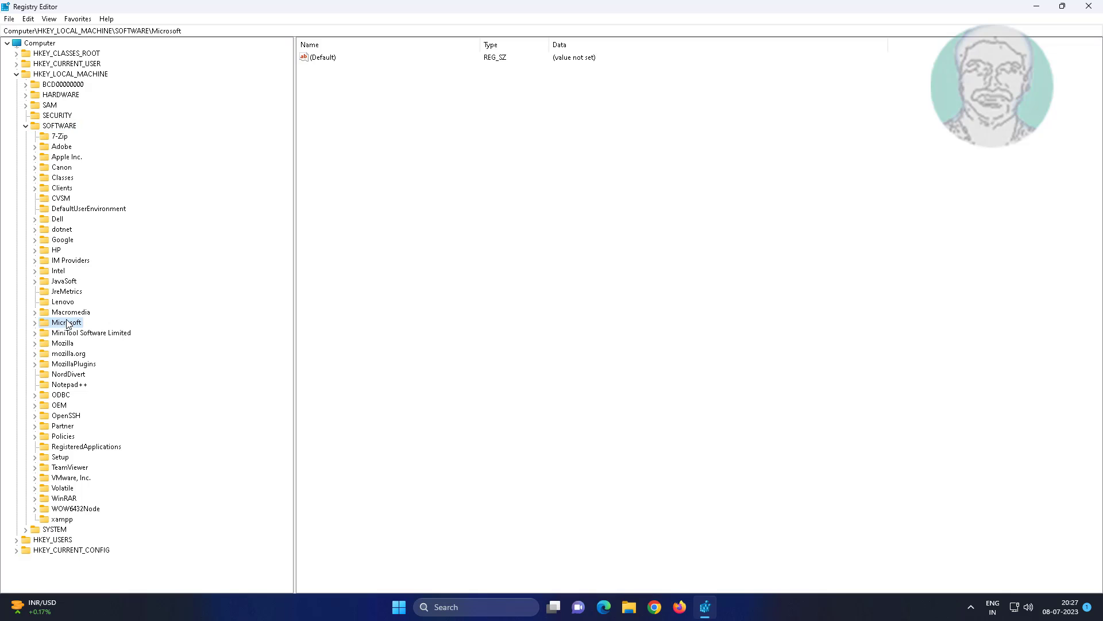
pyautogui.click(37, 325)
# - Expand Windows NT\CurrentVersion and select its Windows key to list LoadAppInit_DLLs
pyautogui.press('w')
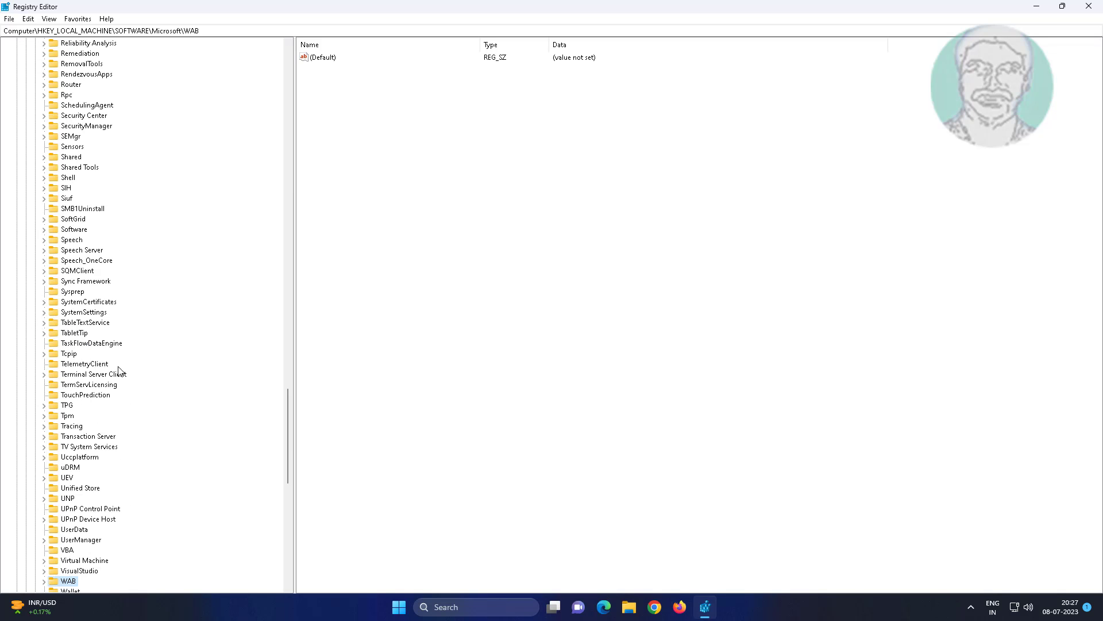
pyautogui.scroll(-10, 60, 306)
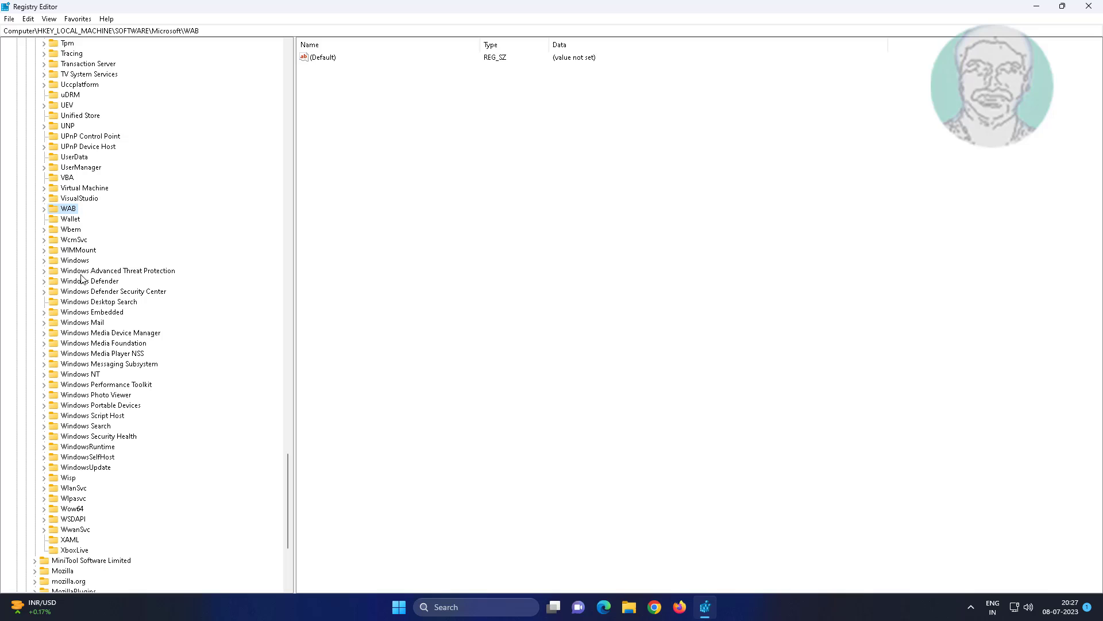
pyautogui.click(79, 374)
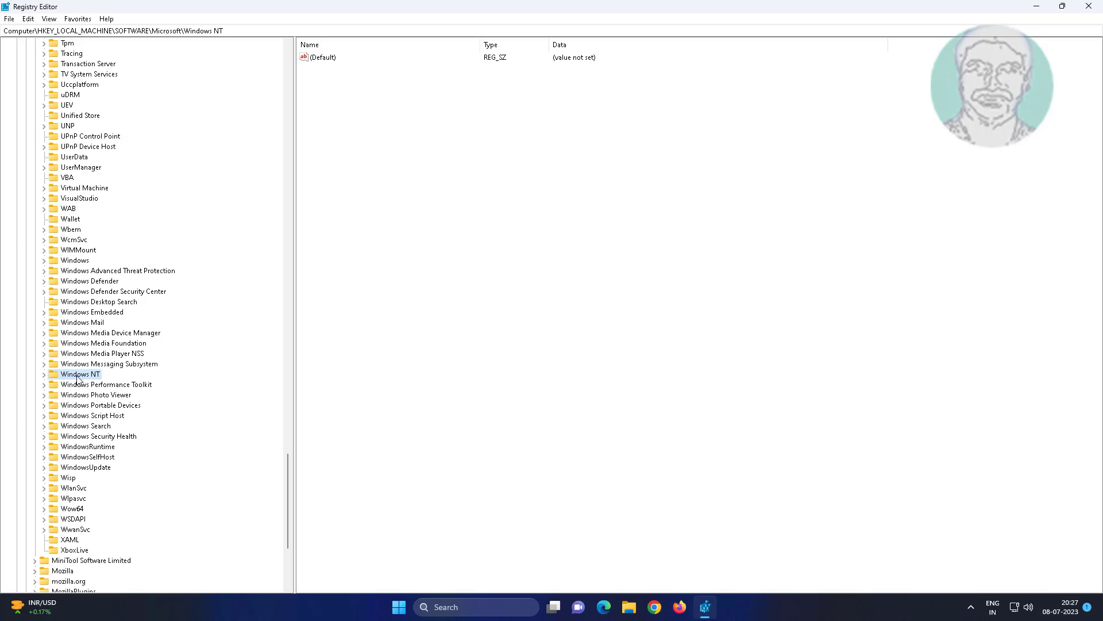
pyautogui.click(44, 375)
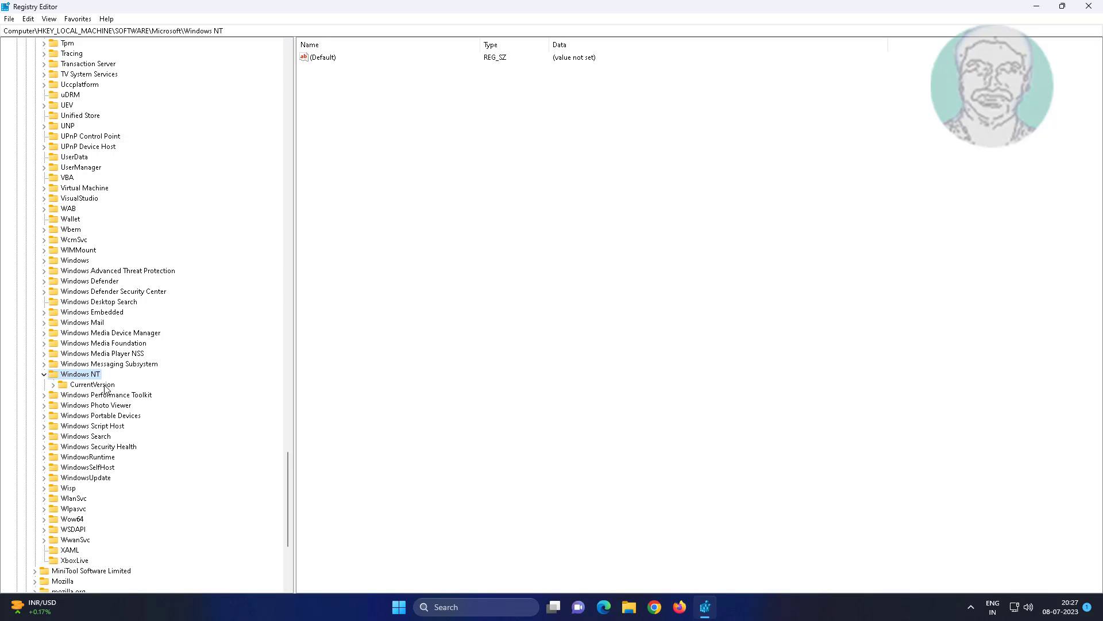
pyautogui.click(112, 389)
pyautogui.click(54, 386)
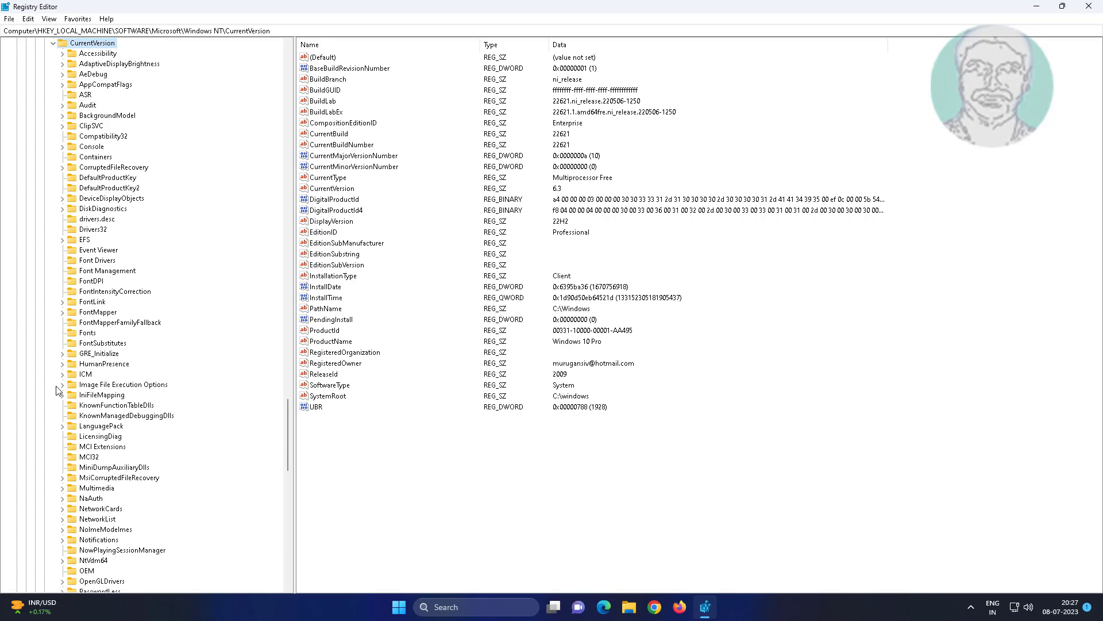
pyautogui.click(92, 405)
pyautogui.press('w')
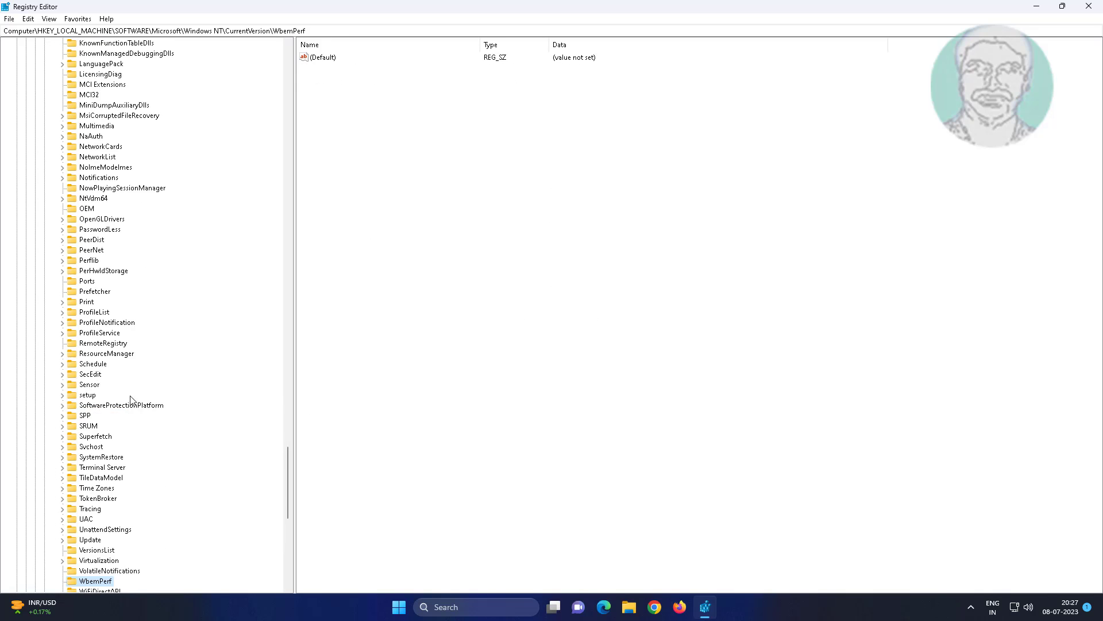
pyautogui.scroll(-6, 150, 423)
pyautogui.scroll(-4, 152, 426)
pyautogui.click(95, 291)
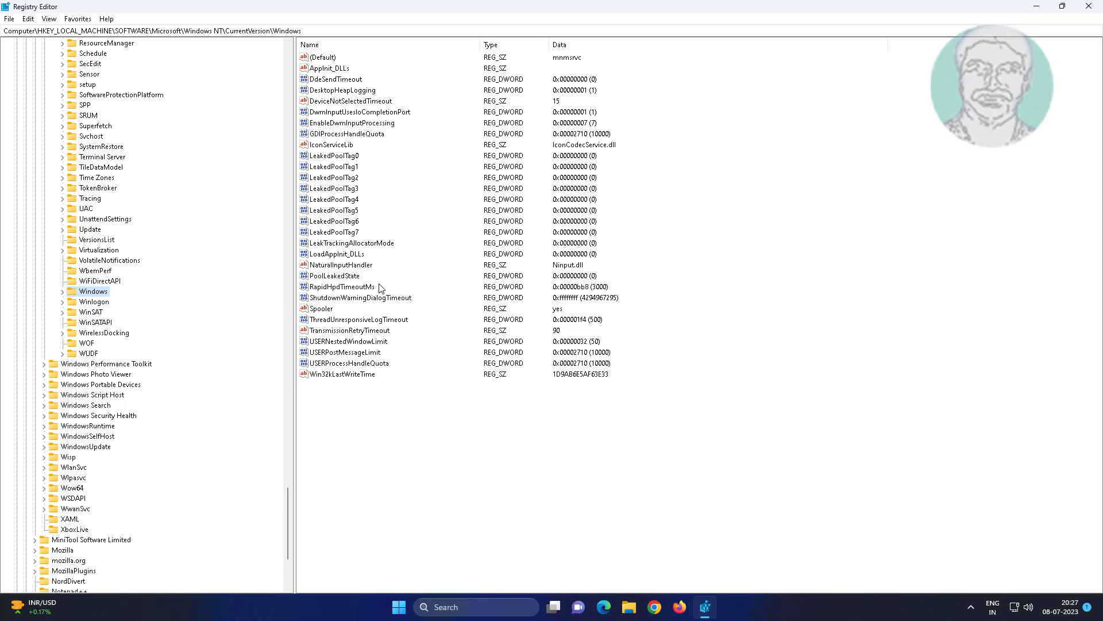
# - Open LoadAppInit_DLLs and confirm its value data stays 0
pyautogui.click(362, 256)
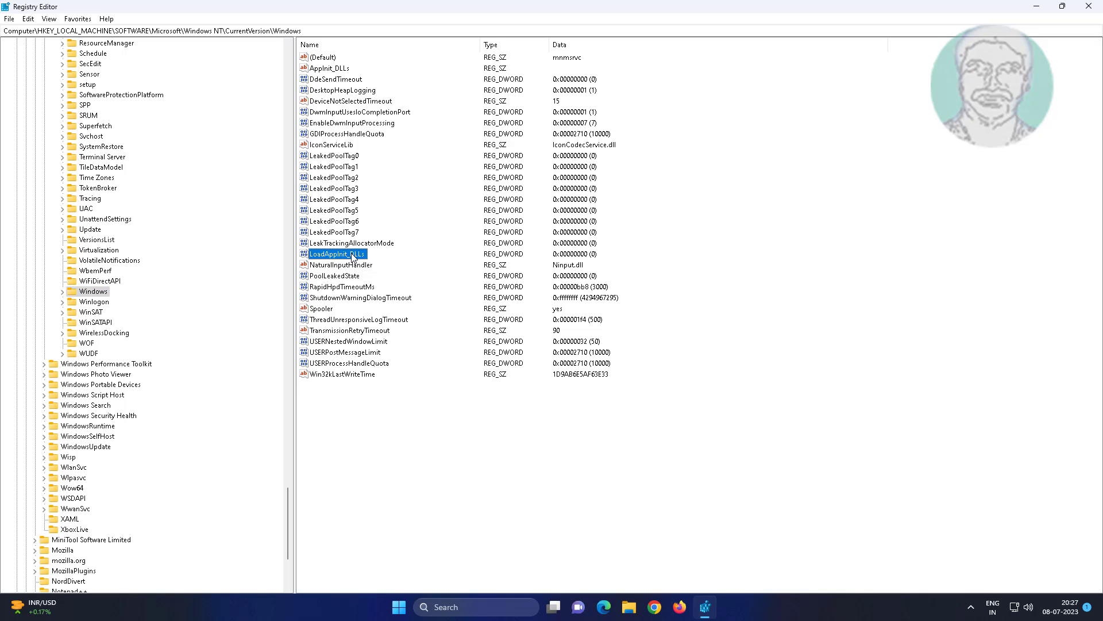
pyautogui.doubleClick(352, 256)
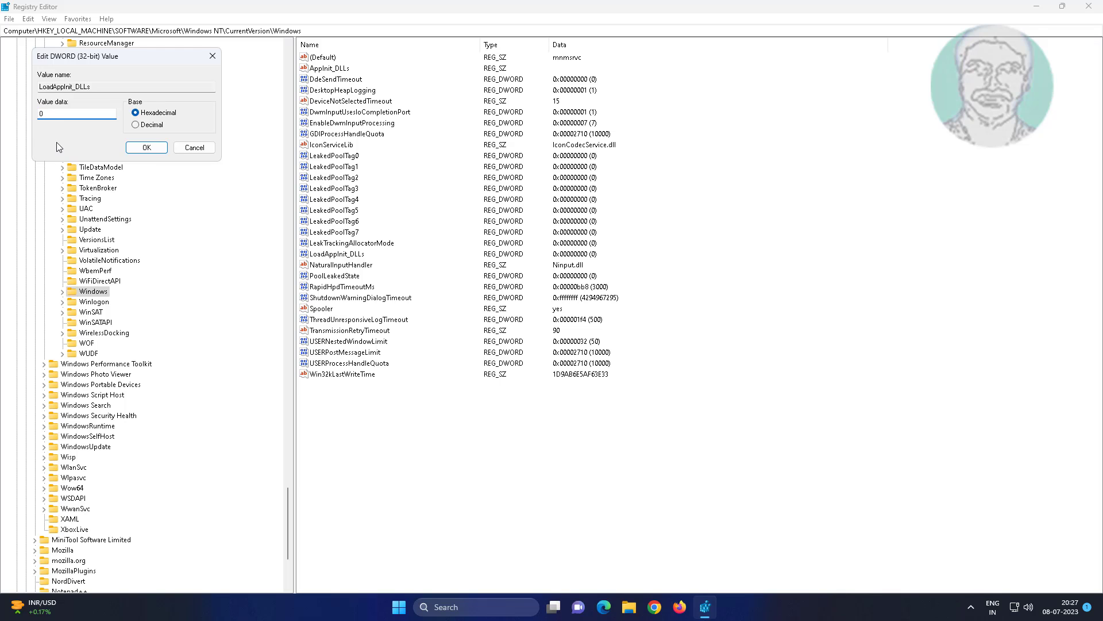
pyautogui.click(145, 148)
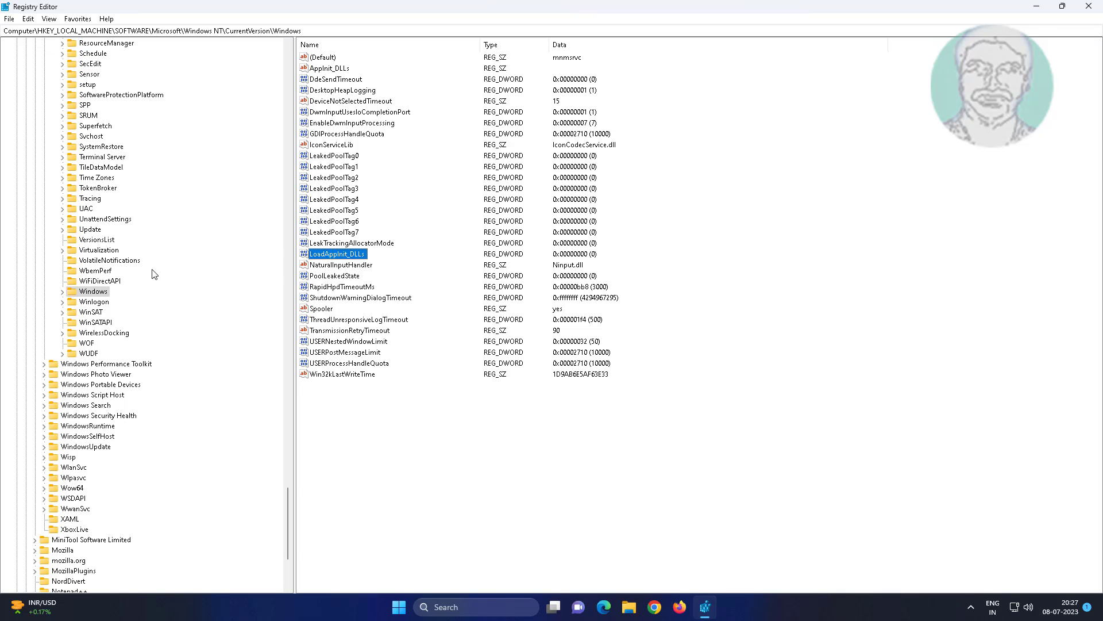
pyautogui.scroll(7, 121, 289)
pyautogui.scroll(10, 121, 289)
pyautogui.scroll(10, 122, 289)
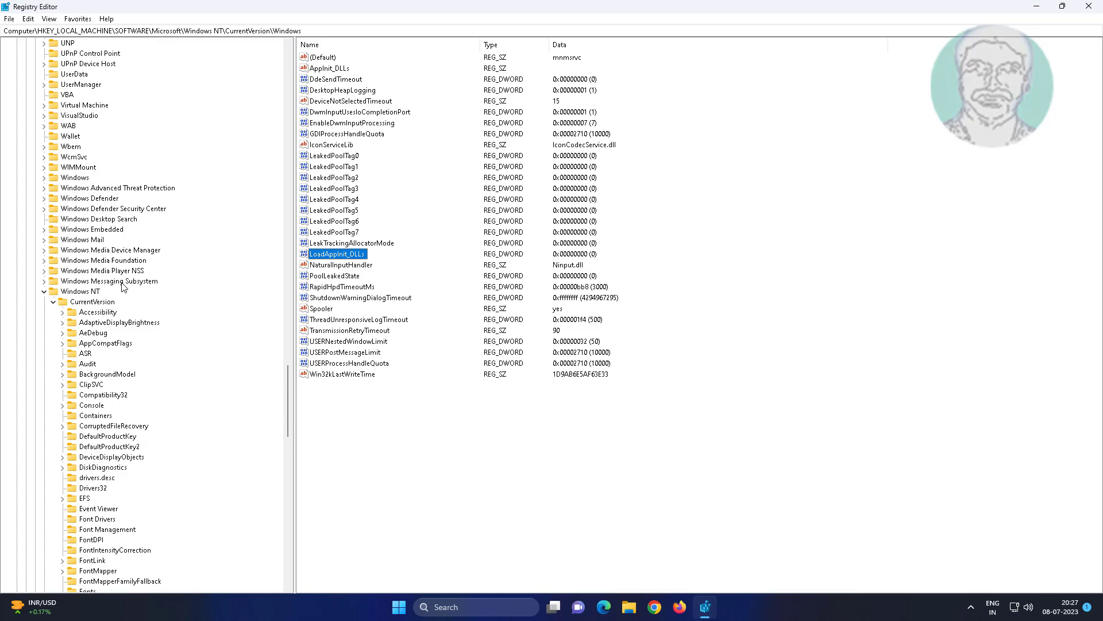
# - Collapse the registry tree from CurrentVersion back up to HKEY_LOCAL_MACHINE
pyautogui.click(53, 302)
pyautogui.click(44, 292)
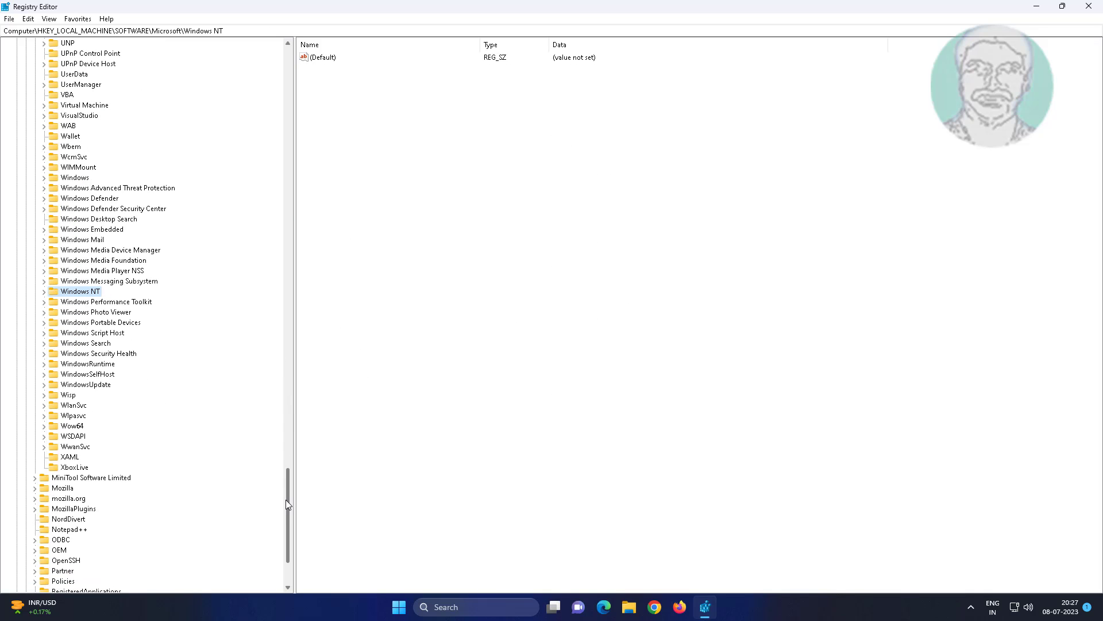
pyautogui.moveTo(285, 500); pyautogui.dragTo(260, 66)
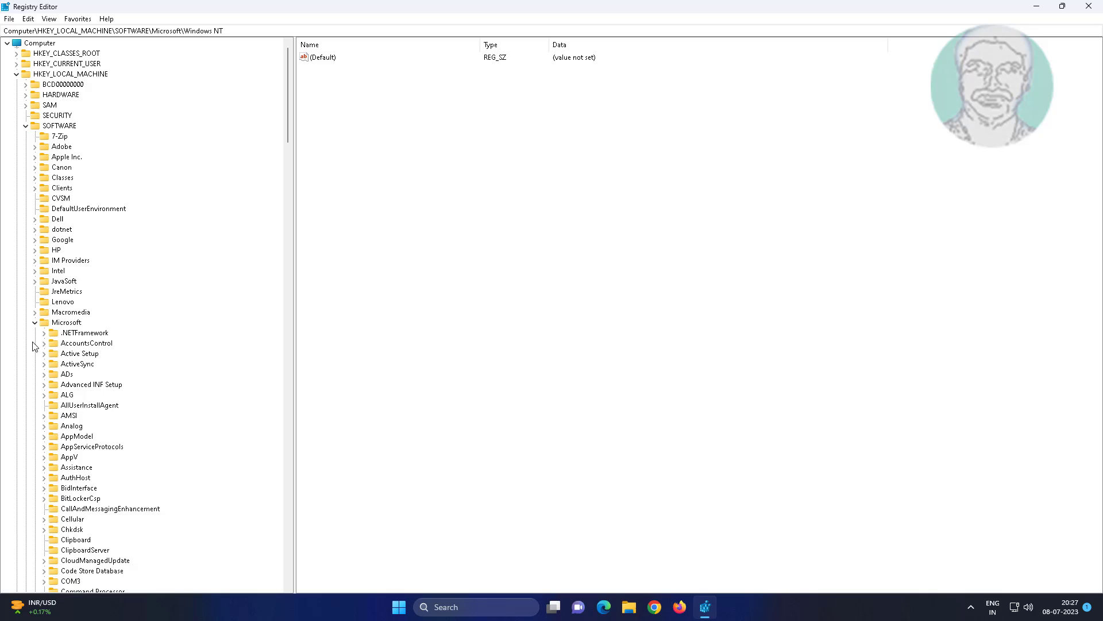
pyautogui.click(35, 323)
pyautogui.click(25, 126)
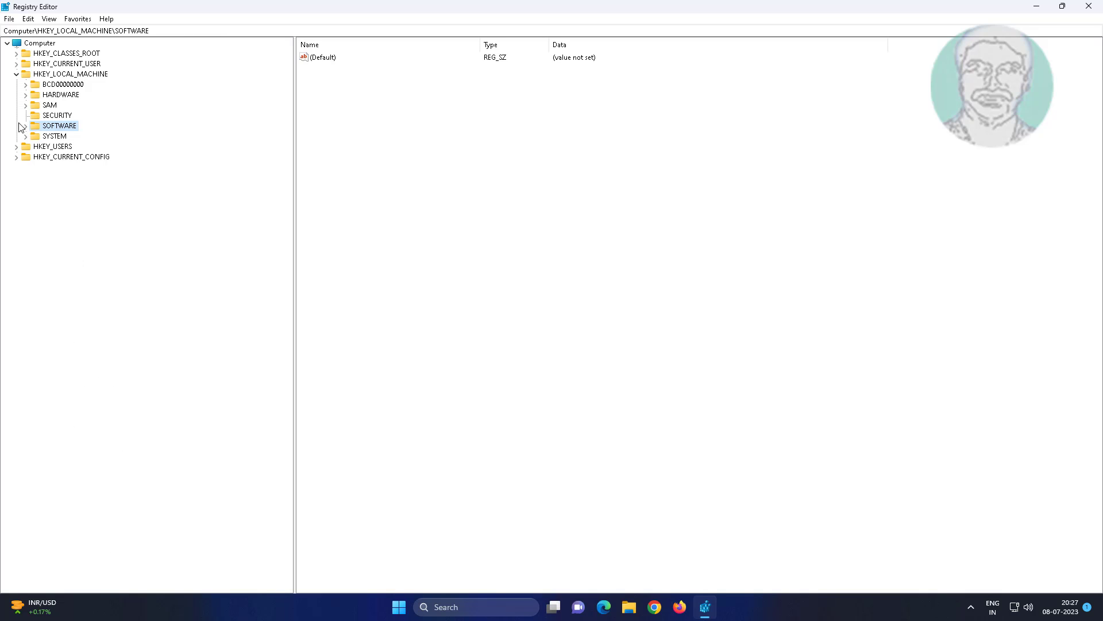
pyautogui.click(16, 74)
# - Close Registry Editor, restart Windows, and open the Firefox shortcut's Properties
pyautogui.click(1100, 15)
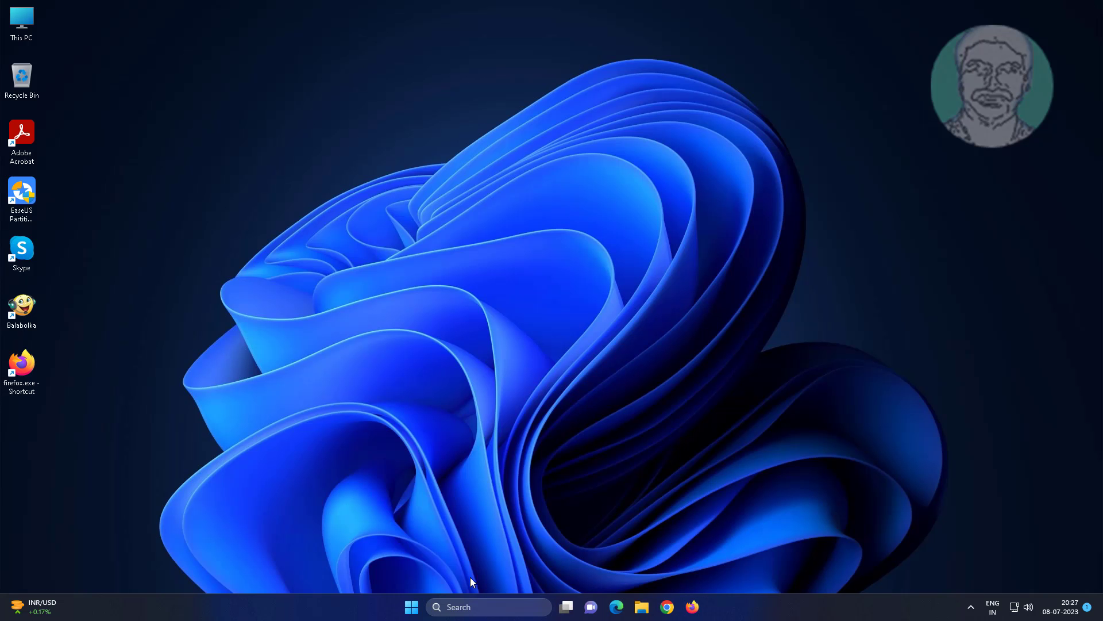
pyautogui.click(421, 610)
pyautogui.click(694, 562)
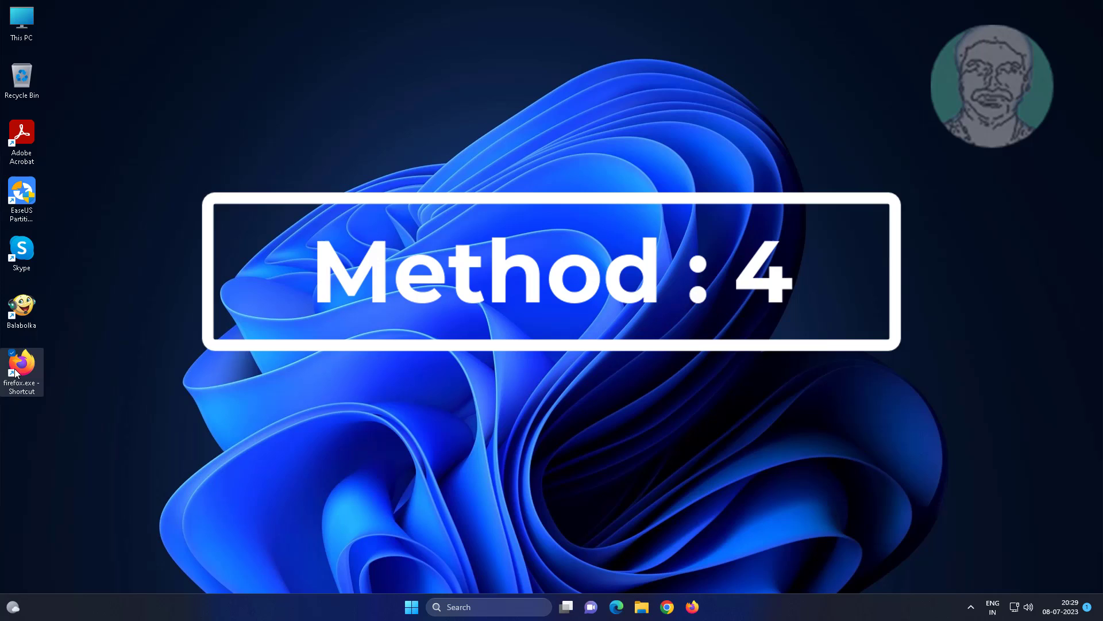
pyautogui.rightClick(15, 373)
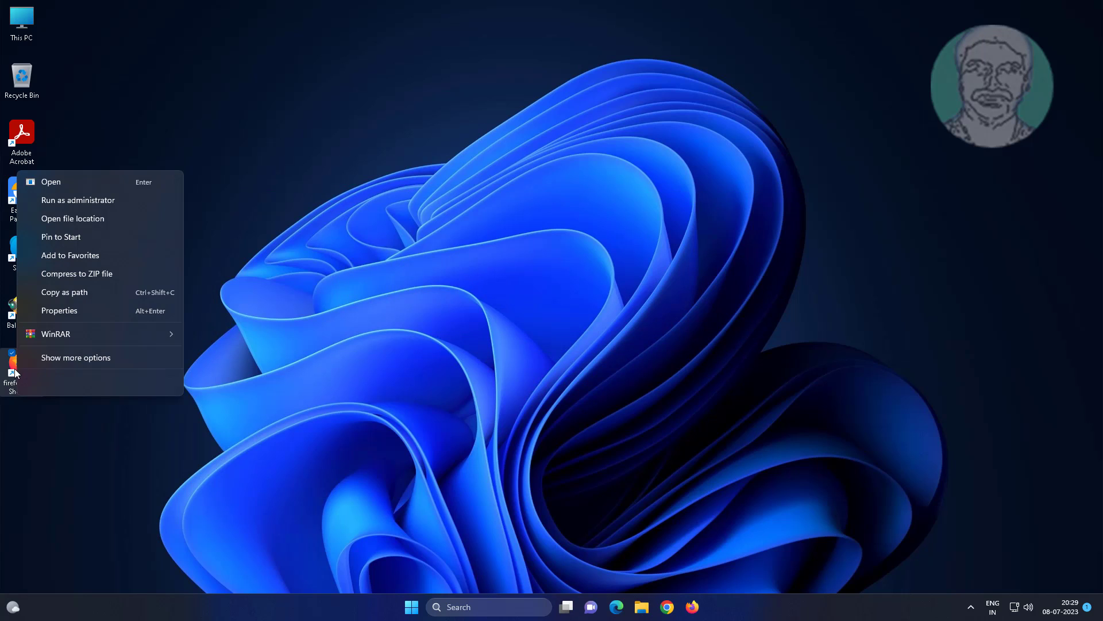
pyautogui.click(101, 312)
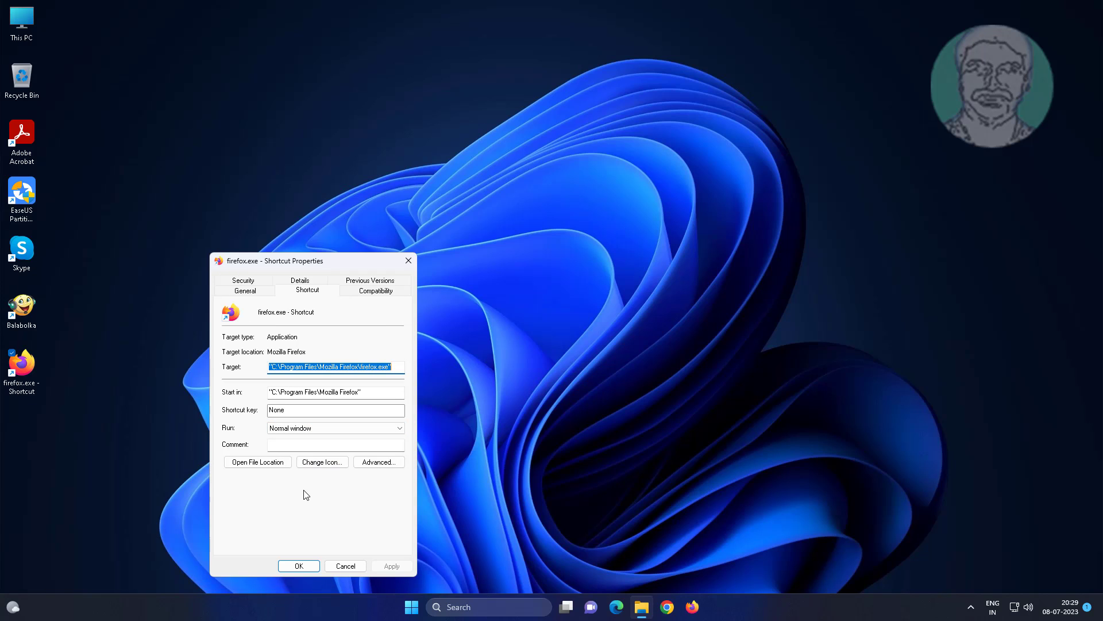
# - Set the Firefox shortcut to run in Windows 7 compatibility mode and save it
pyautogui.click(375, 293)
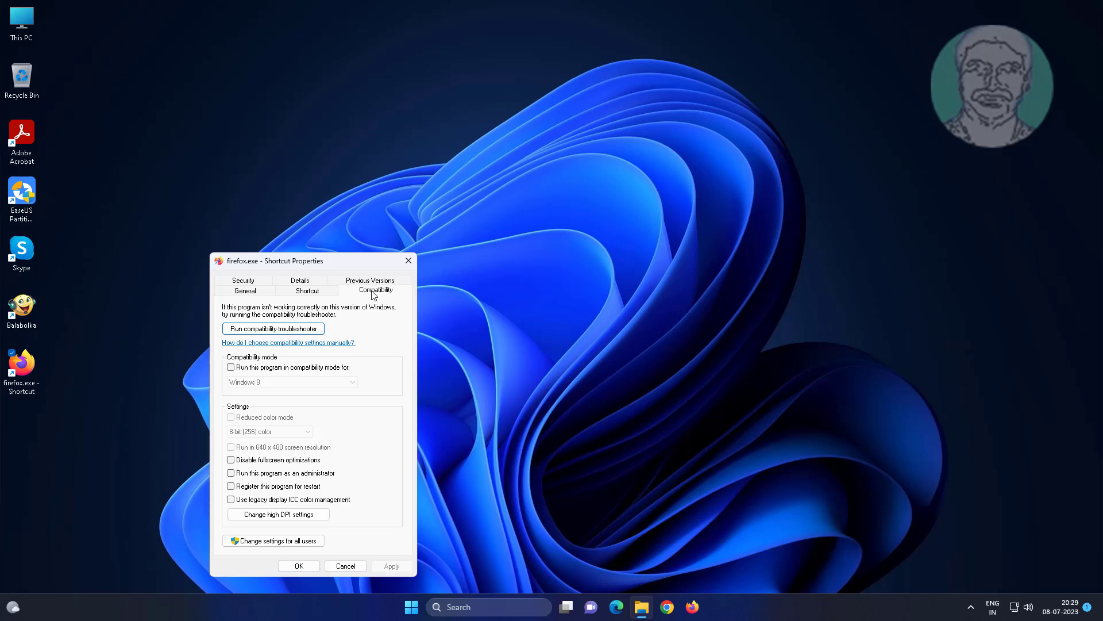
pyautogui.click(230, 369)
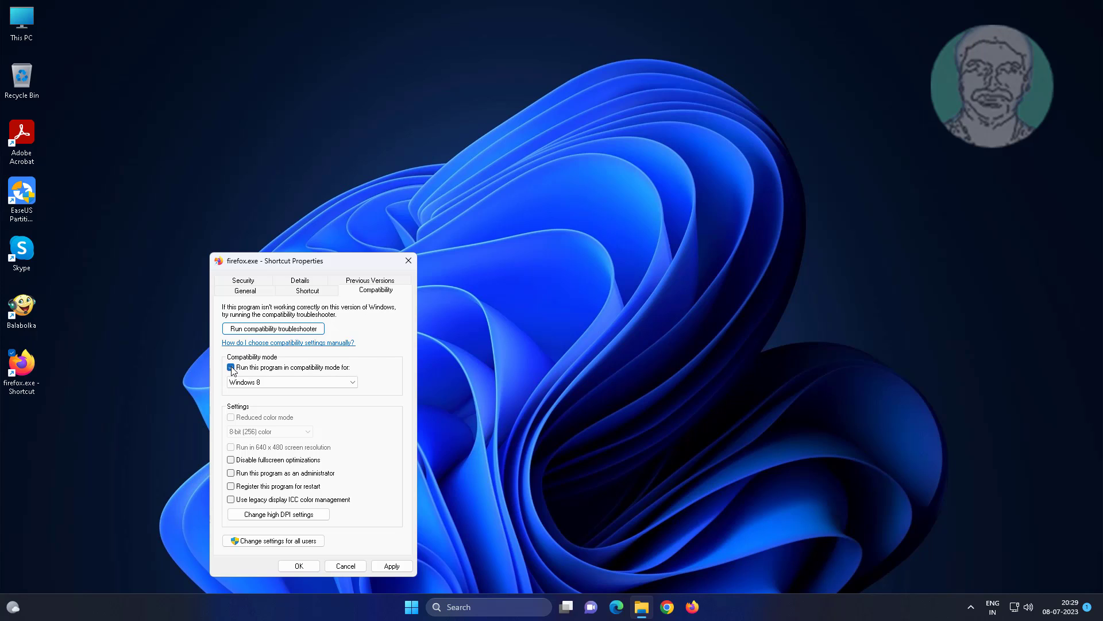
pyautogui.click(276, 382)
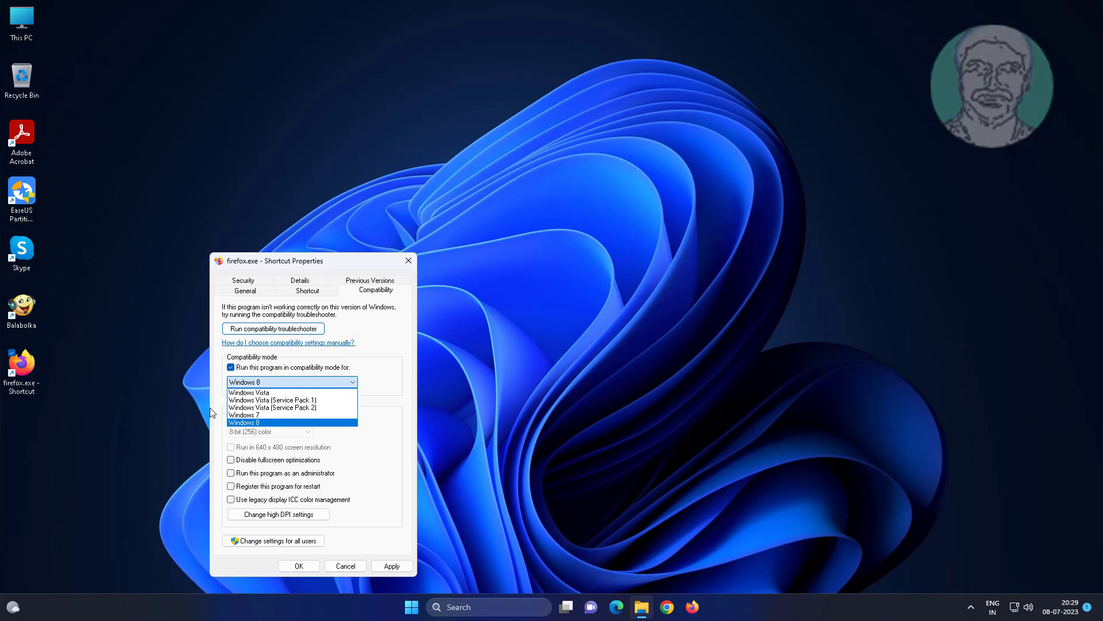
pyautogui.click(259, 414)
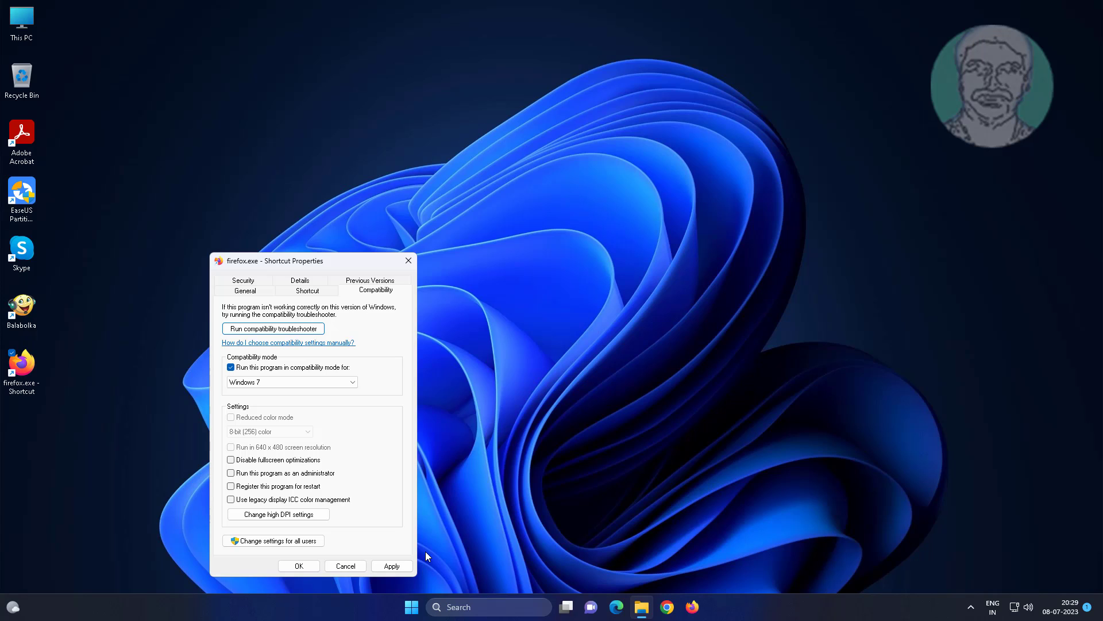
pyautogui.click(397, 571)
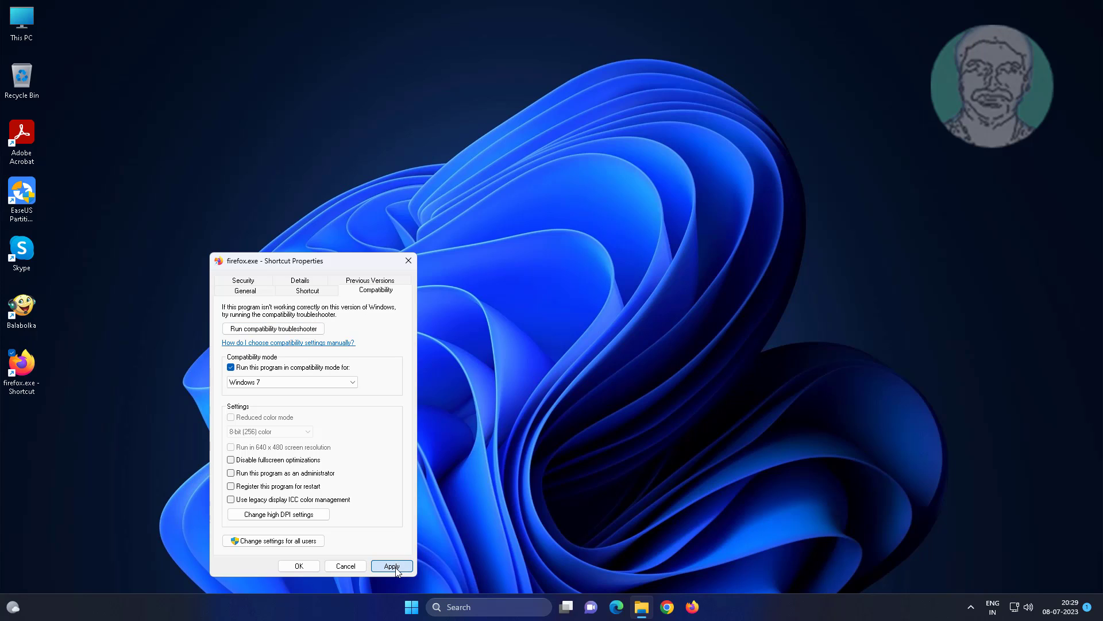
pyautogui.click(303, 565)
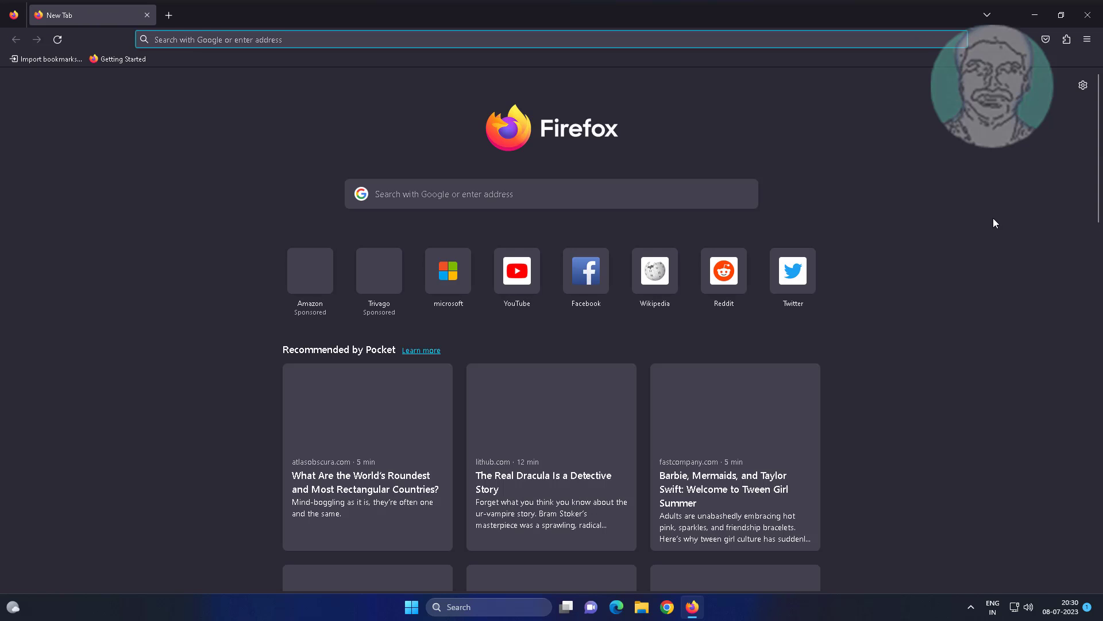
# - Close Firefox and reopen the firefox.exe desktop shortcut's Properties window
pyautogui.click(1088, 16)
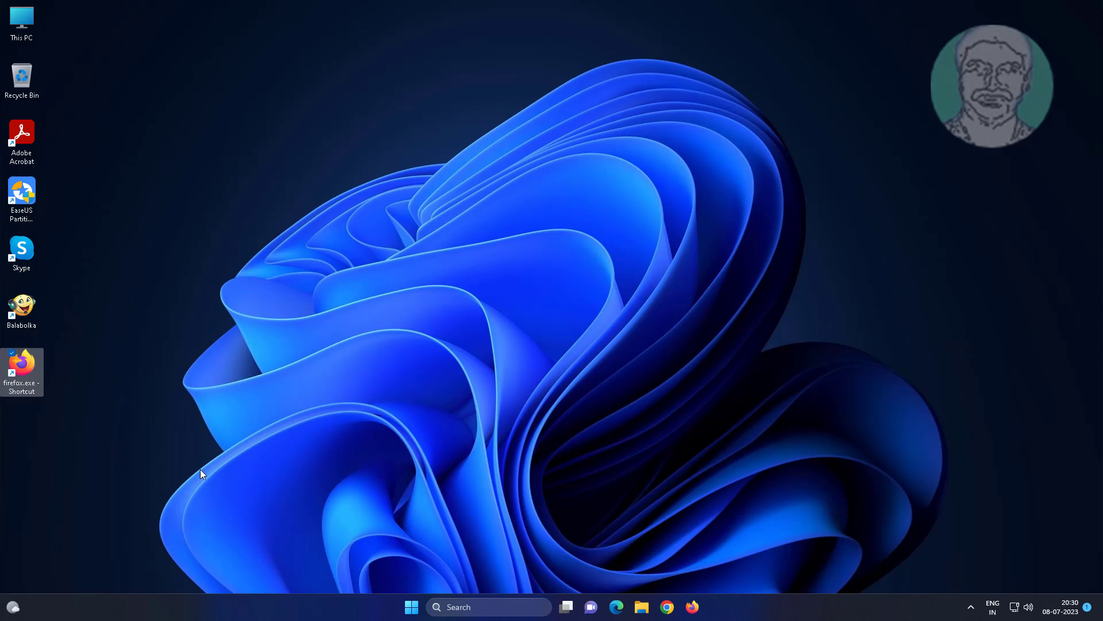
pyautogui.rightClick(22, 368)
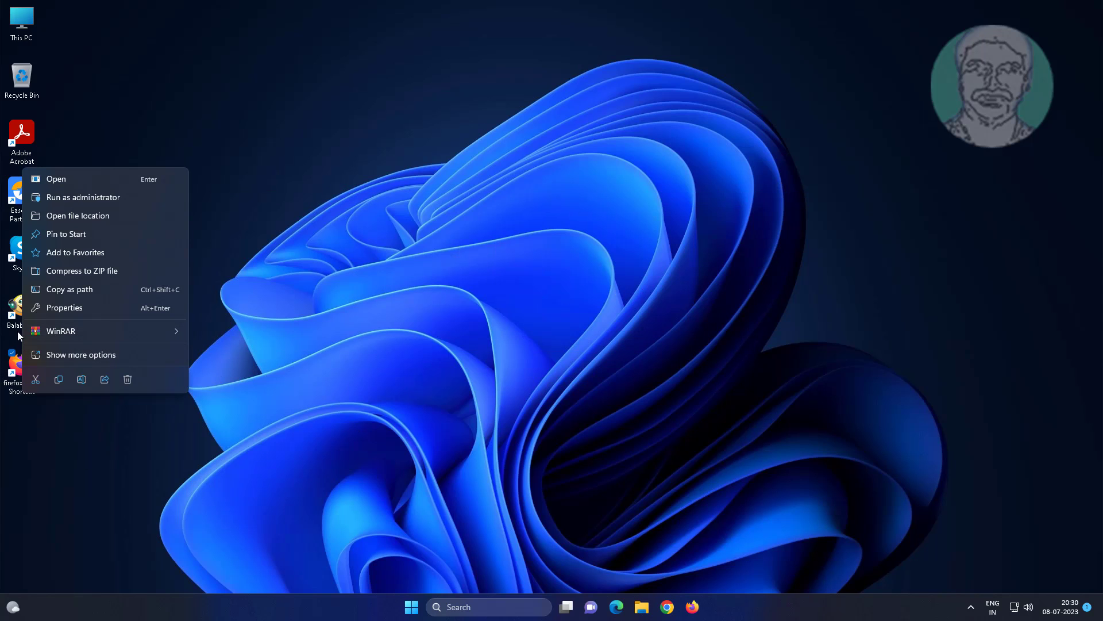
pyautogui.click(73, 308)
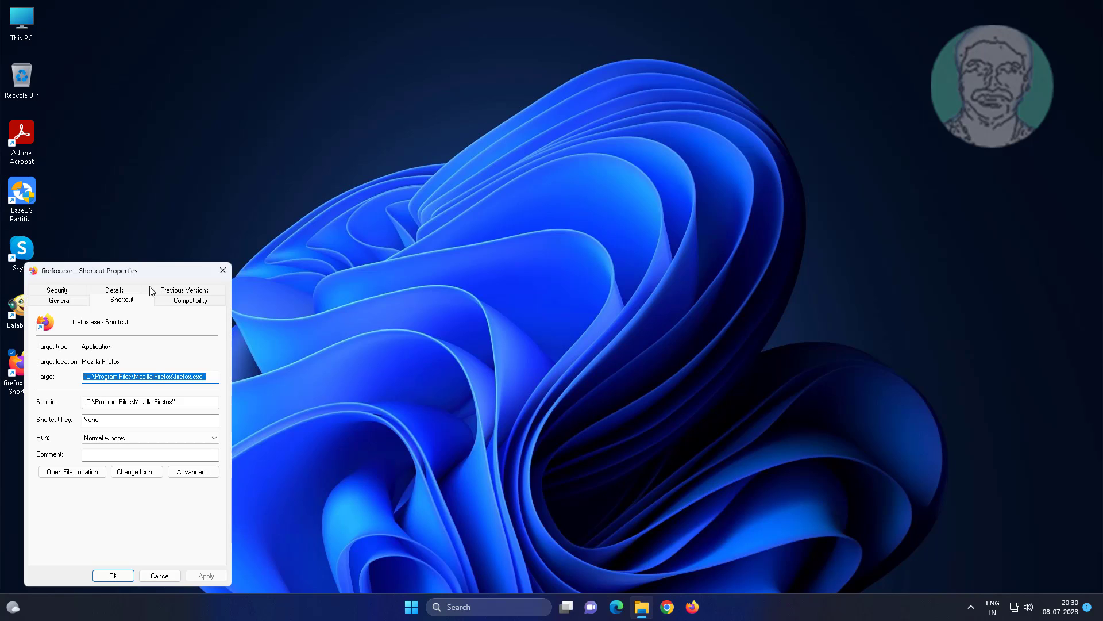
# - Move the Firefox shortcut properties window to the centre, review its details, and close it
pyautogui.moveTo(140, 271); pyautogui.dragTo(391, 211)
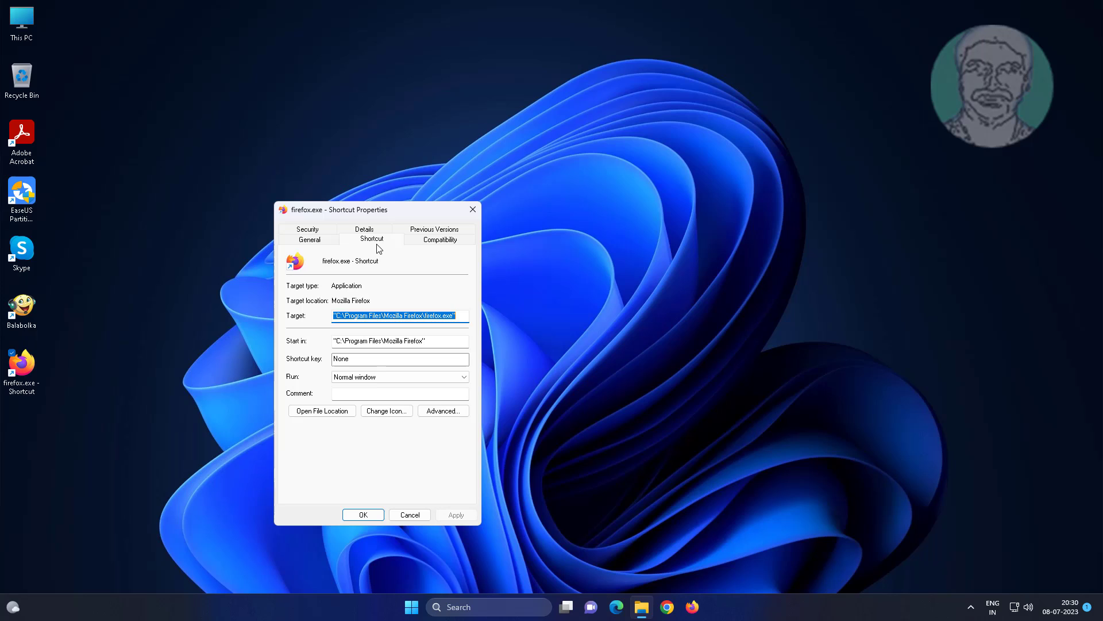
pyautogui.click(312, 241)
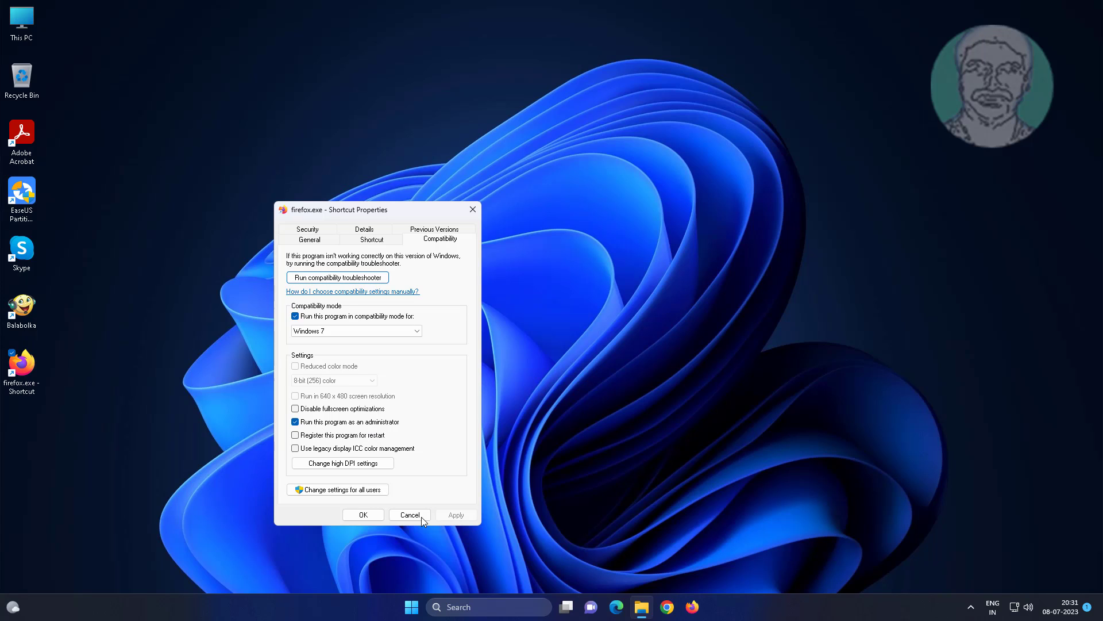
pyautogui.click(375, 516)
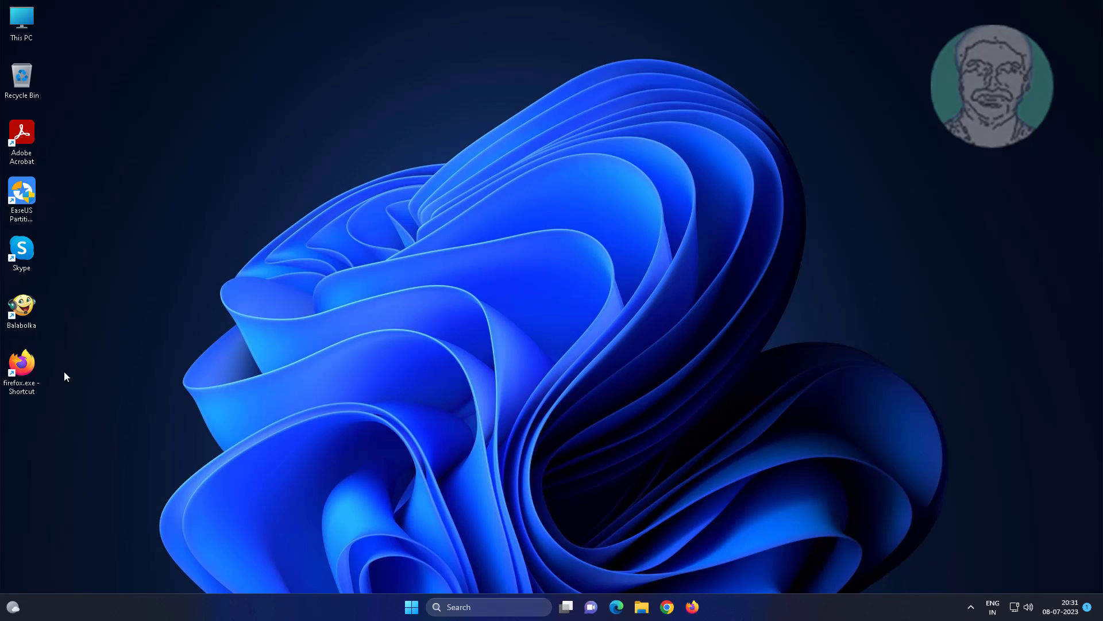